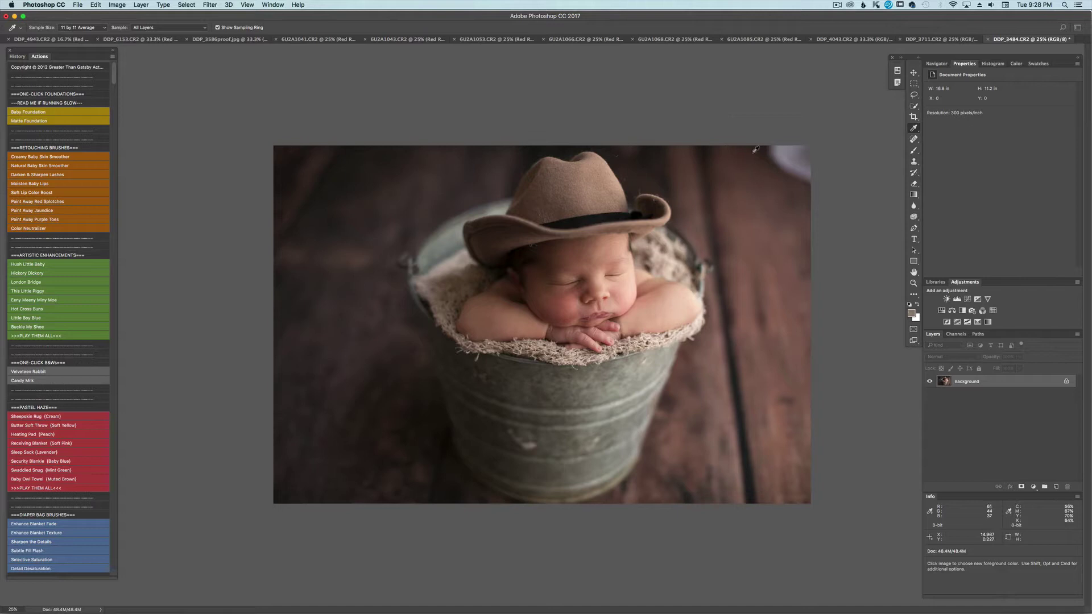
Spot-heal the two dark specks in the background just above the cowboy hat
click(913, 140)
click(933, 141)
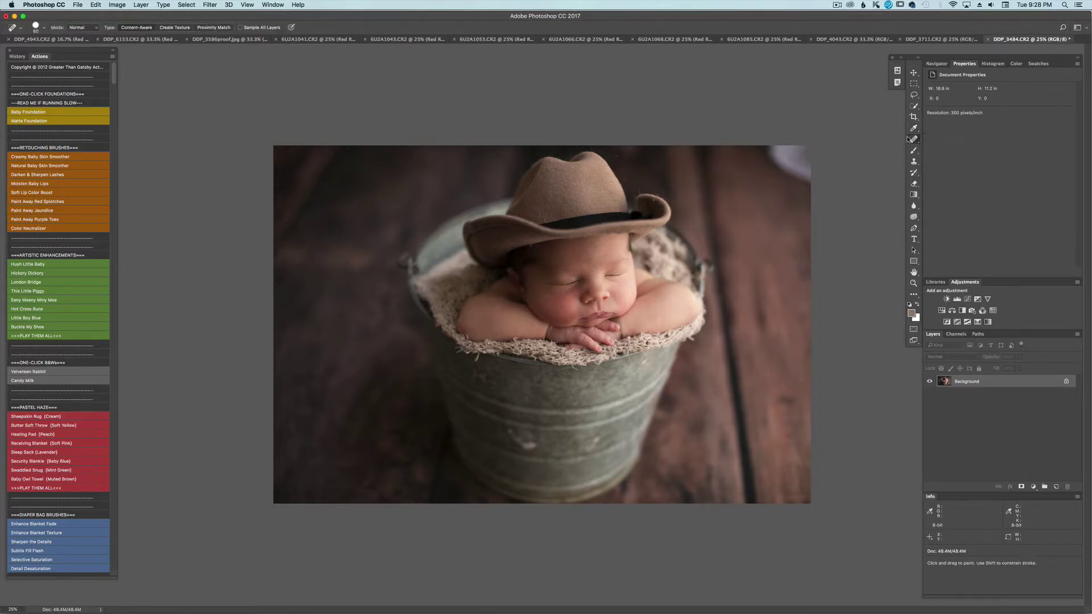
key(super+plus)
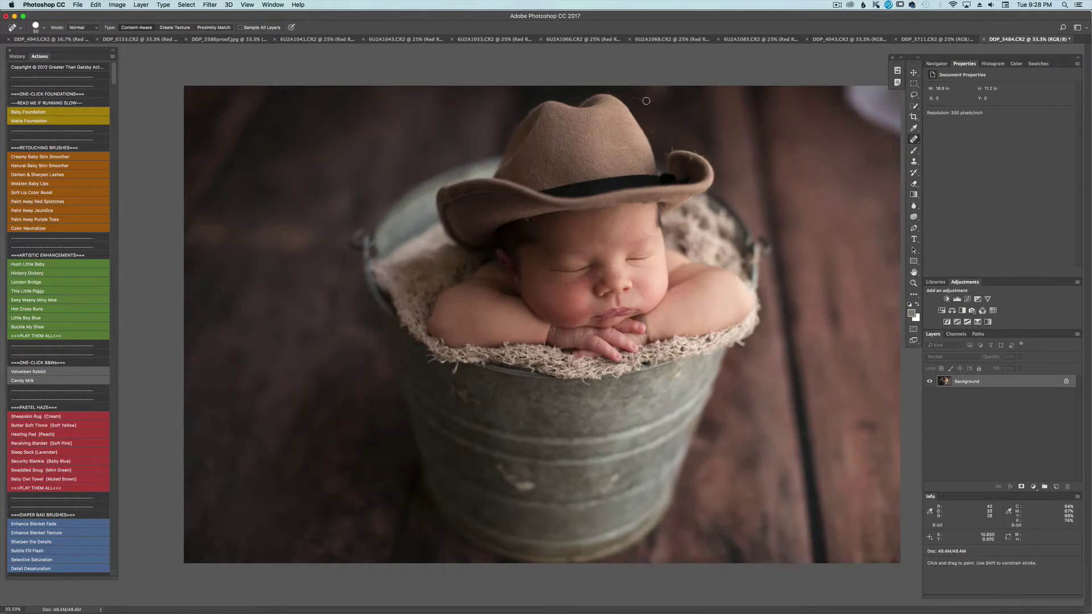
drag(628, 100, 641, 101)
click(642, 126)
key(bracketleft)
key(super+equal)
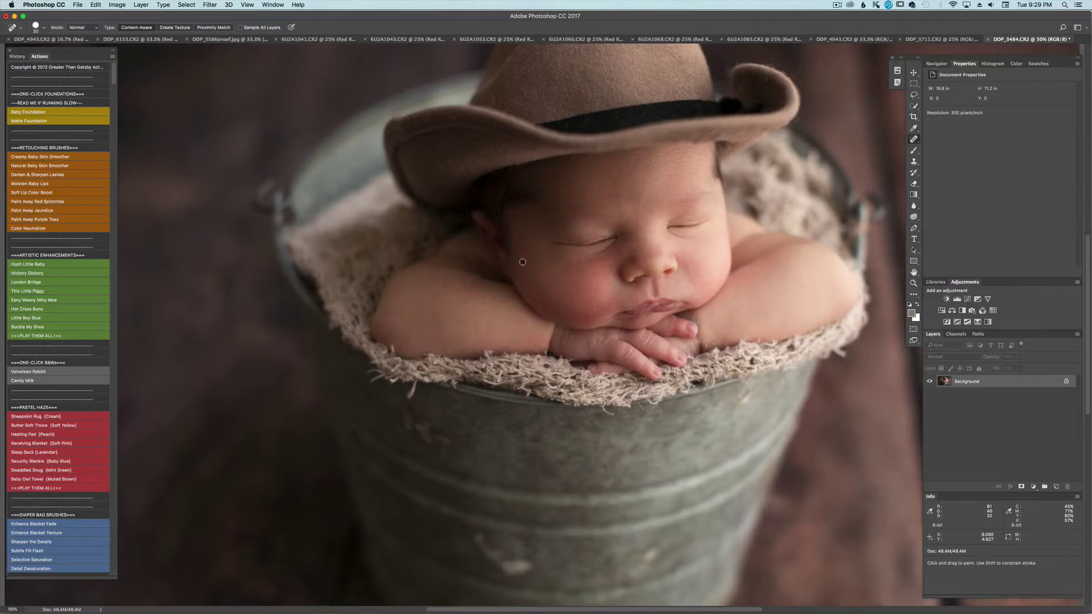
scroll(569, 199, up, 4)
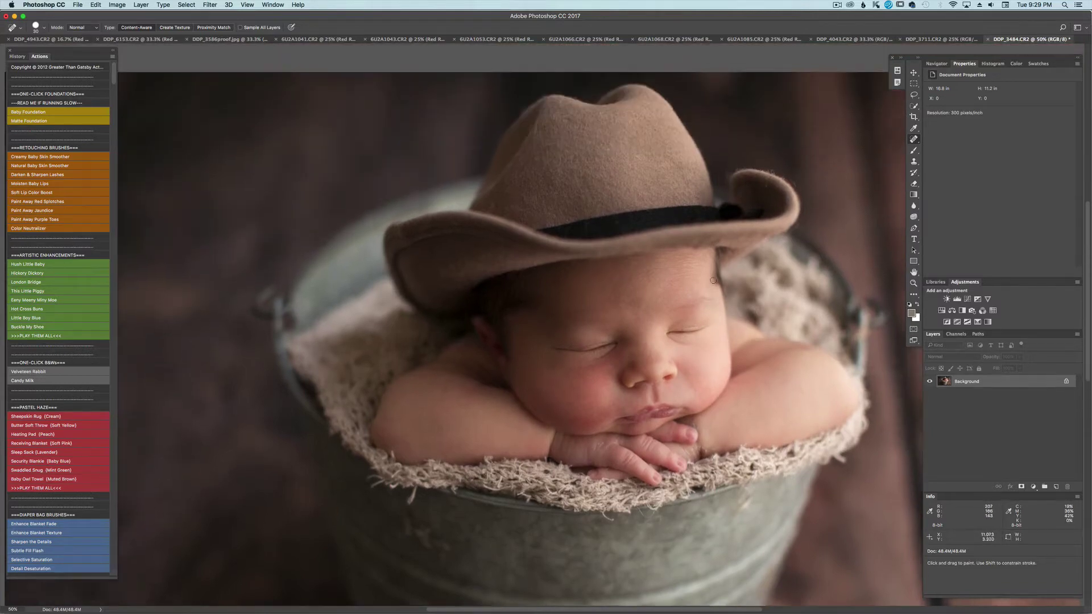
Patch out the light spot on the bucket with the Patch tool
key(super+minus)
key(super+minus)
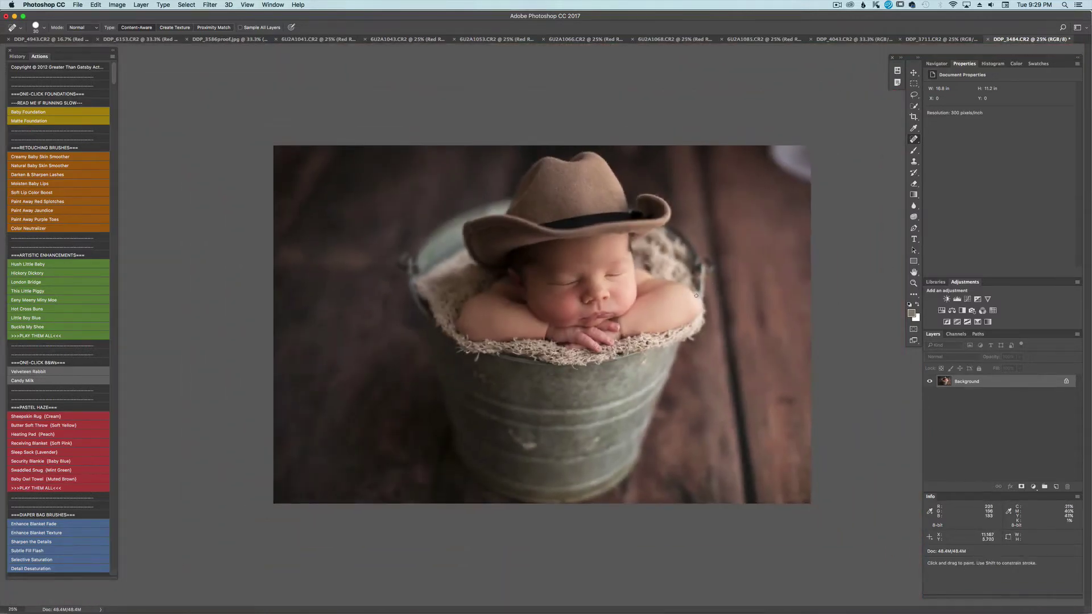
right_click(913, 139)
click(955, 155)
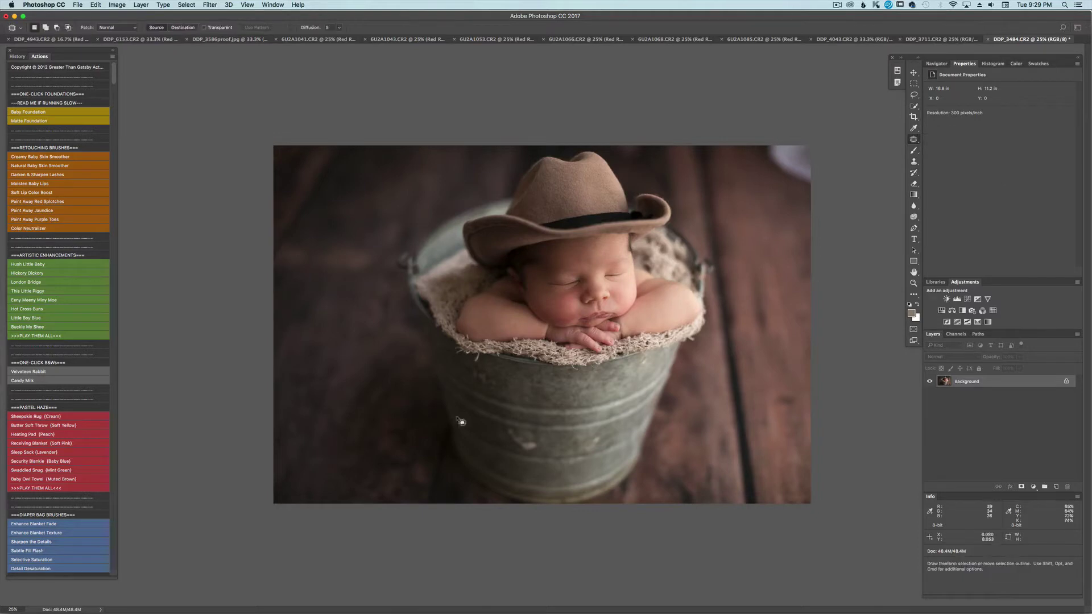
mouse_move(513, 430)
mouse_down()
mouse_move(506, 444)
mouse_move(531, 450)
mouse_move(538, 436)
mouse_move(517, 430)
mouse_up()
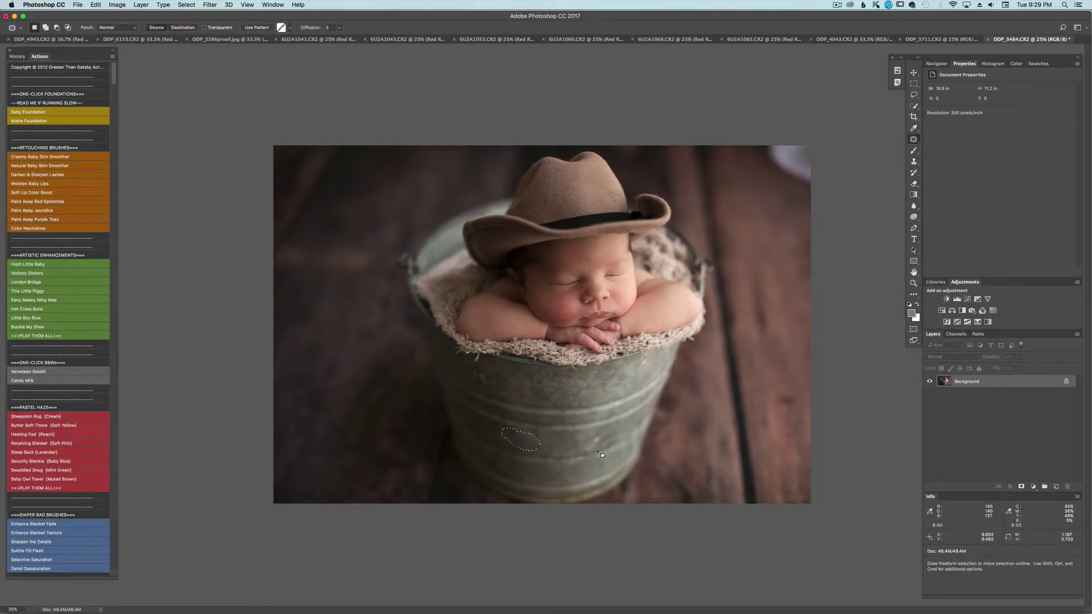
key(super+d)
Content-Aware fill a rectangular selection of the top-right corner with matching dark wood
click(914, 84)
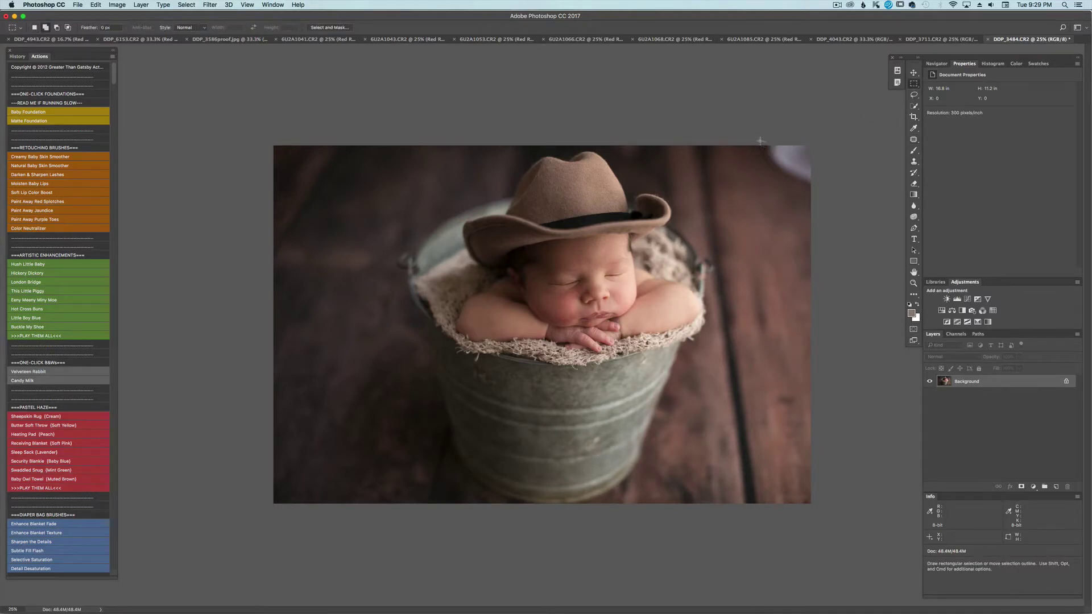
drag(760, 141, 834, 187)
key(shift+BackSpace)
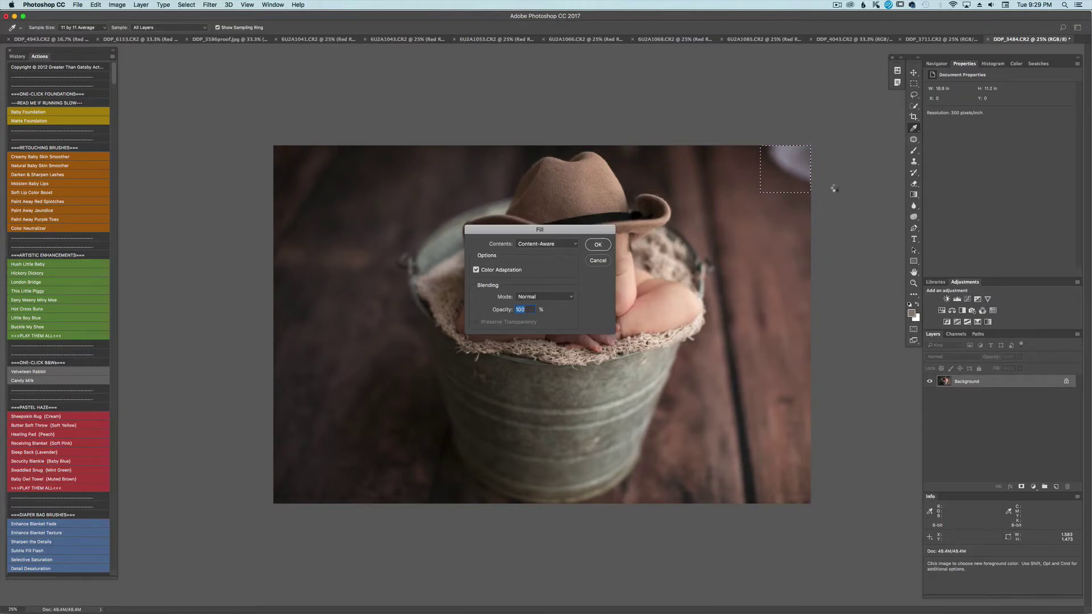
key(Return)
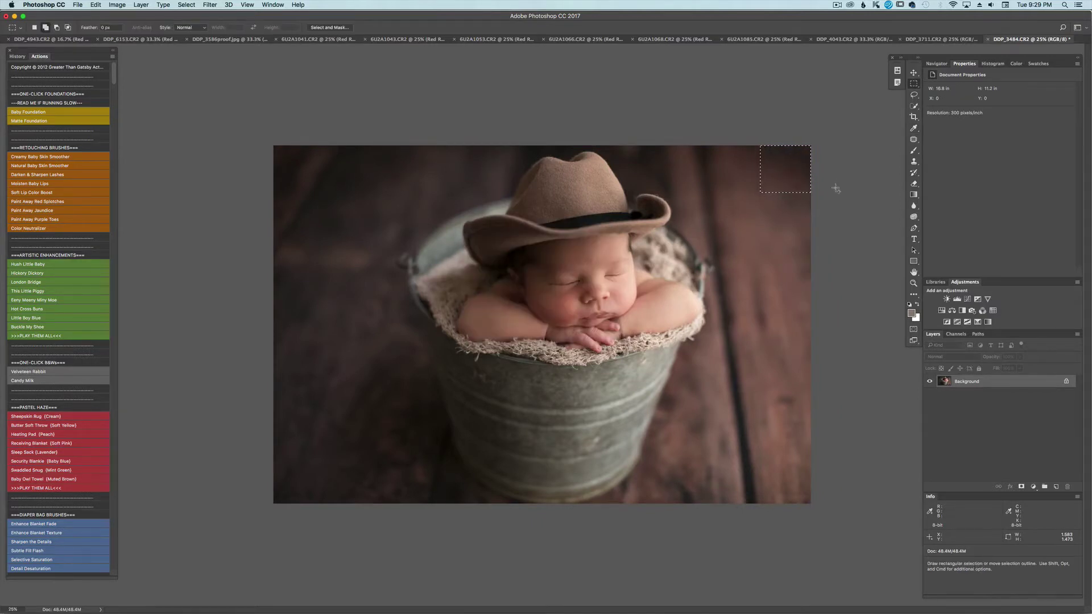
key(super+d)
Crop a small strip off the photo's left side
click(914, 117)
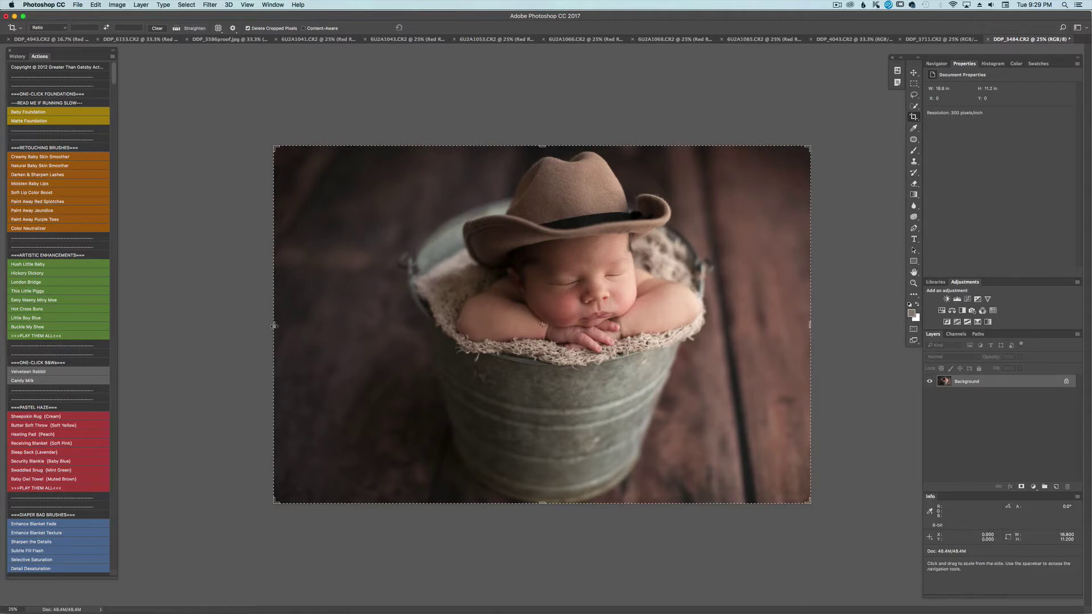
drag(273, 325, 296, 326)
key(Return)
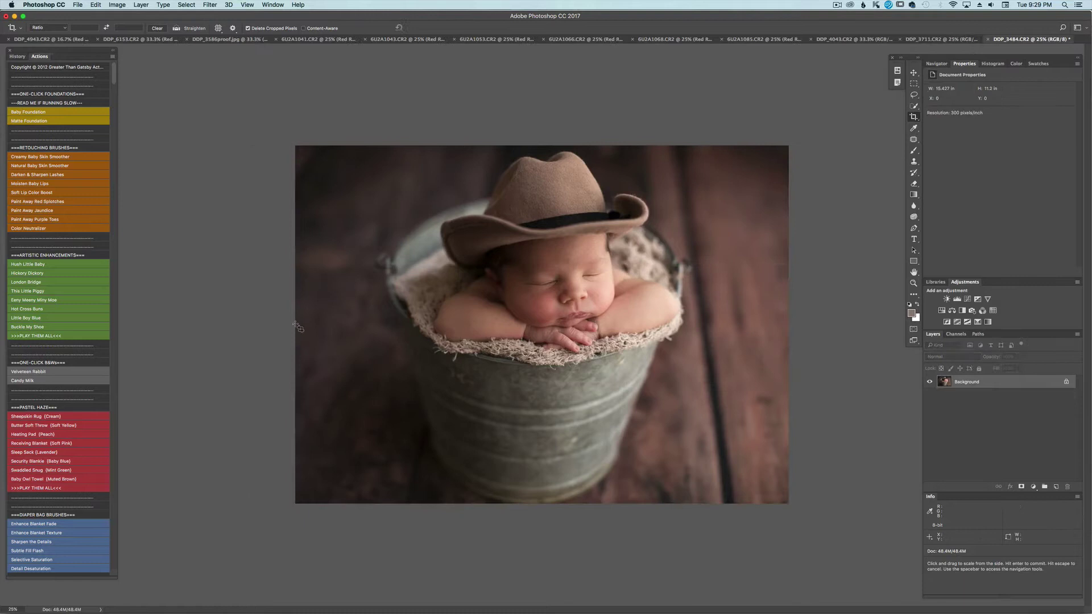
Extend the top edge with a Content-Aware crop that generates extra background
click(542, 325)
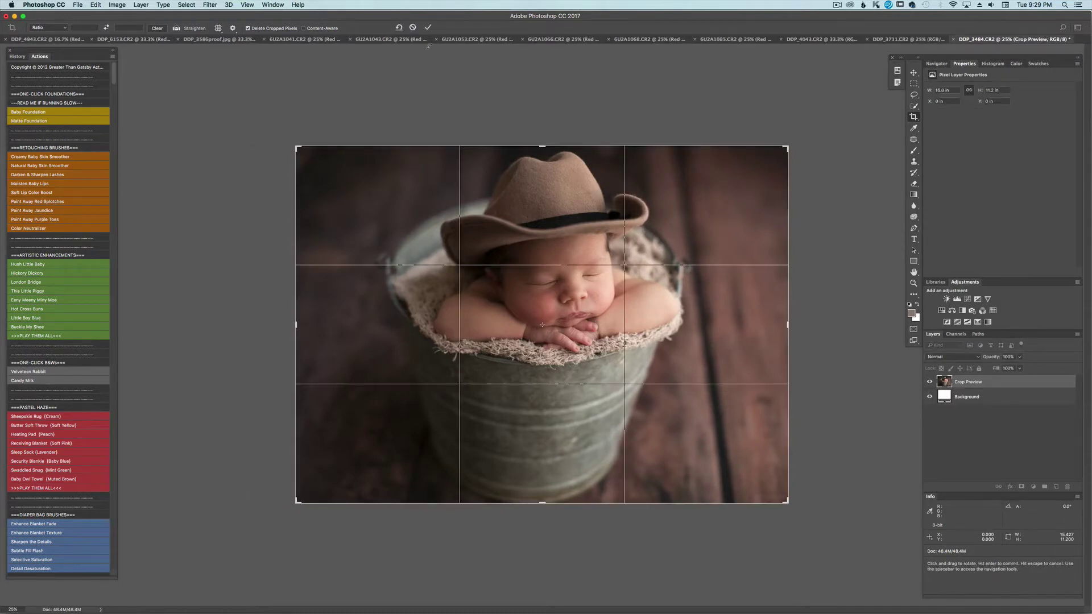
click(304, 29)
drag(544, 144, 544, 142)
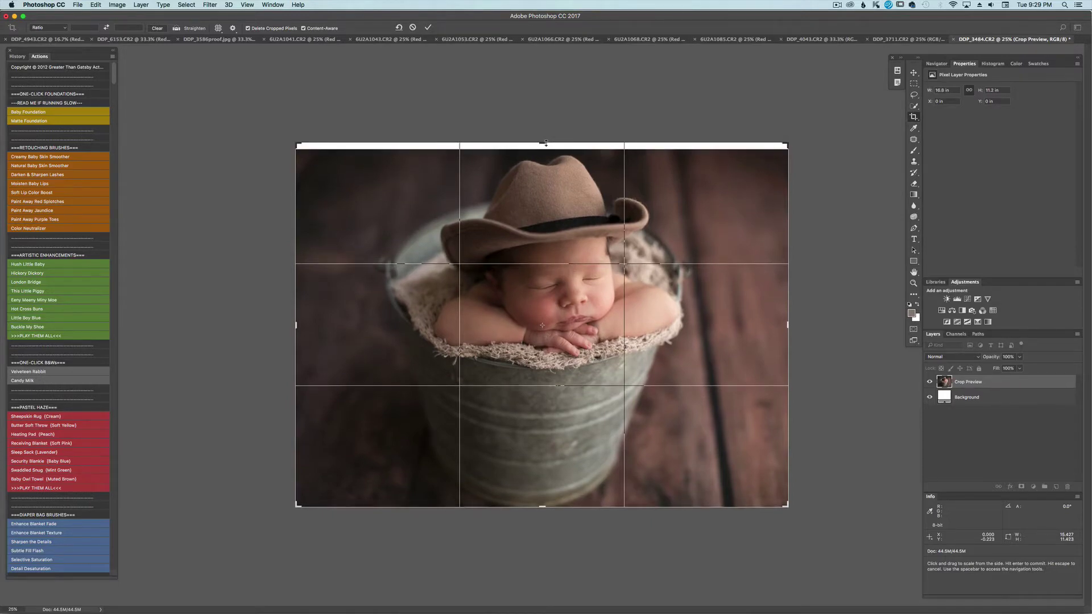
key(Return)
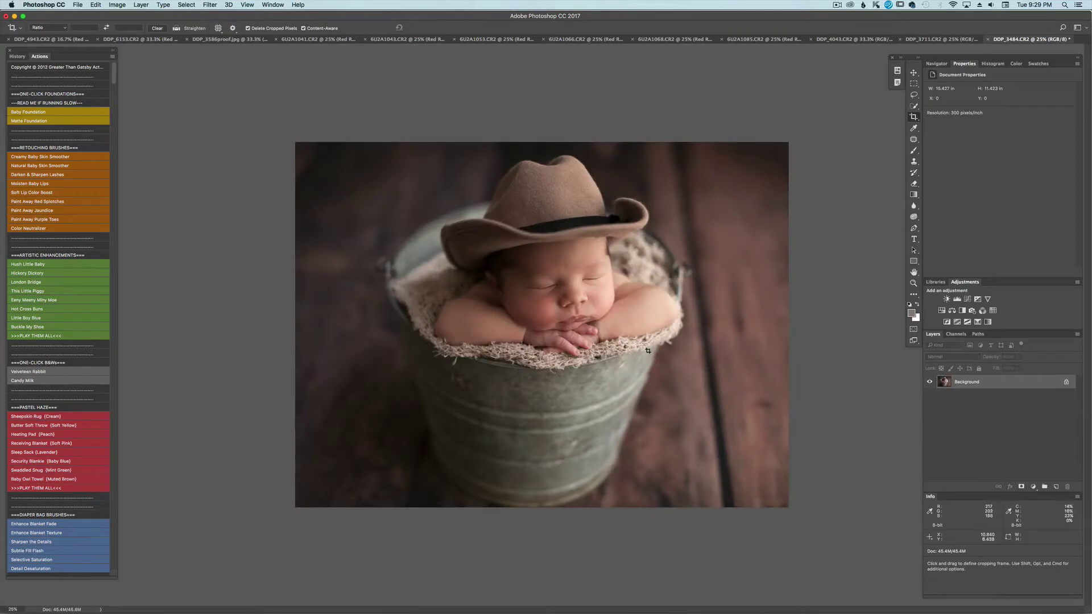
Rotate the crop about 0.8° to straighten the photo
click(698, 320)
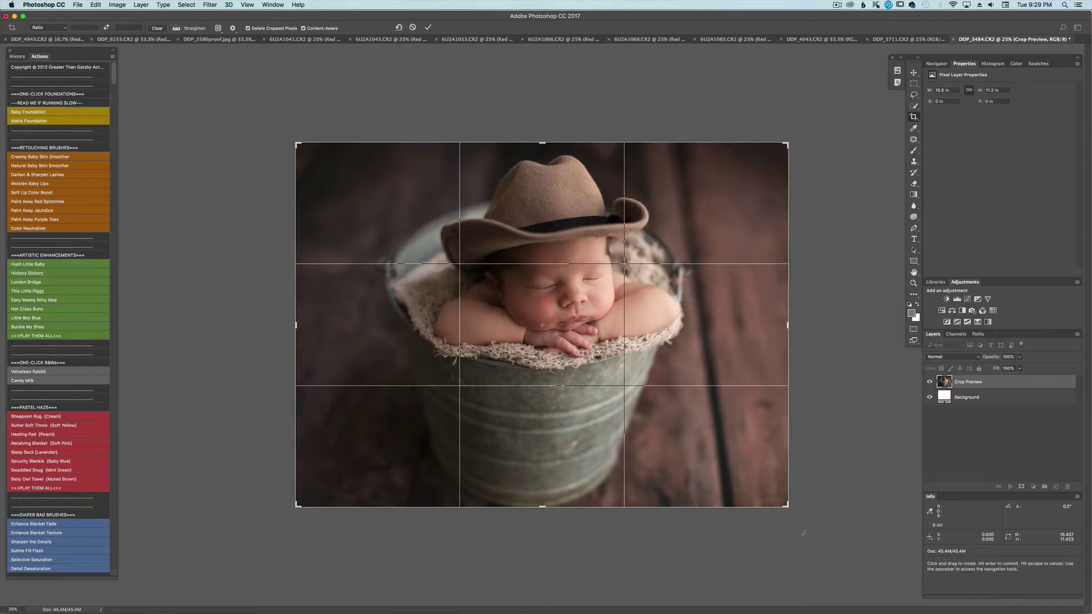
drag(801, 524, 804, 520)
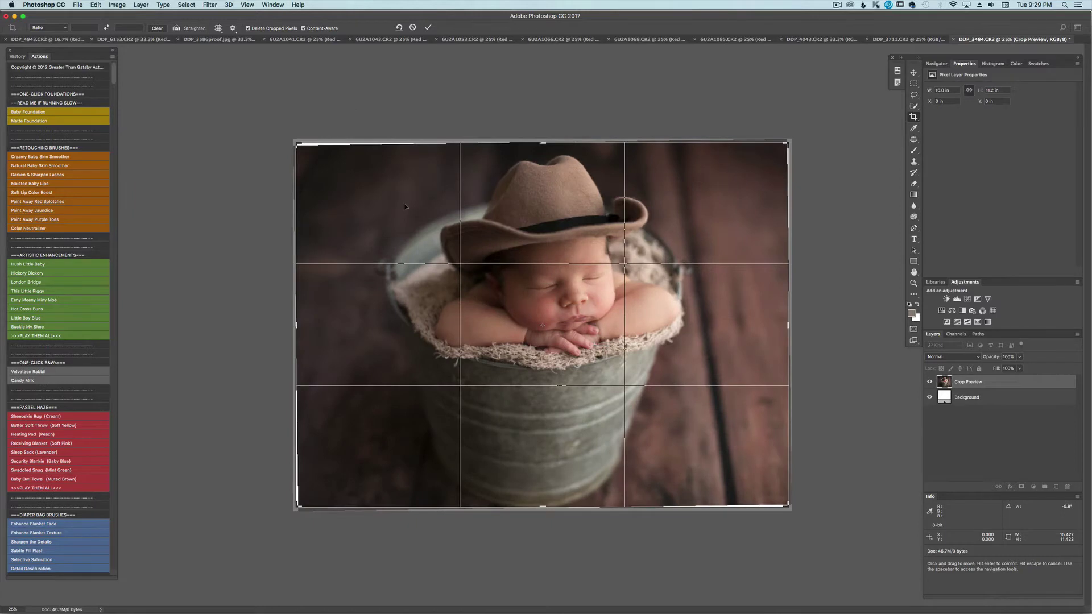
key(Return)
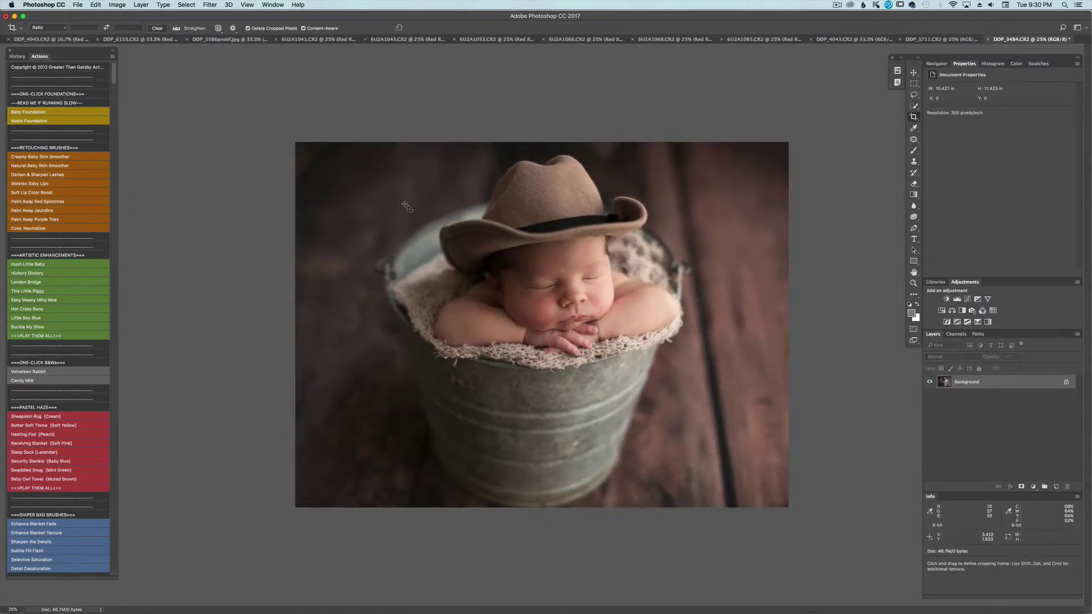
Run the Baby Foundation action and inspect the layers inside its group
key(super+plus)
key(super+plus)
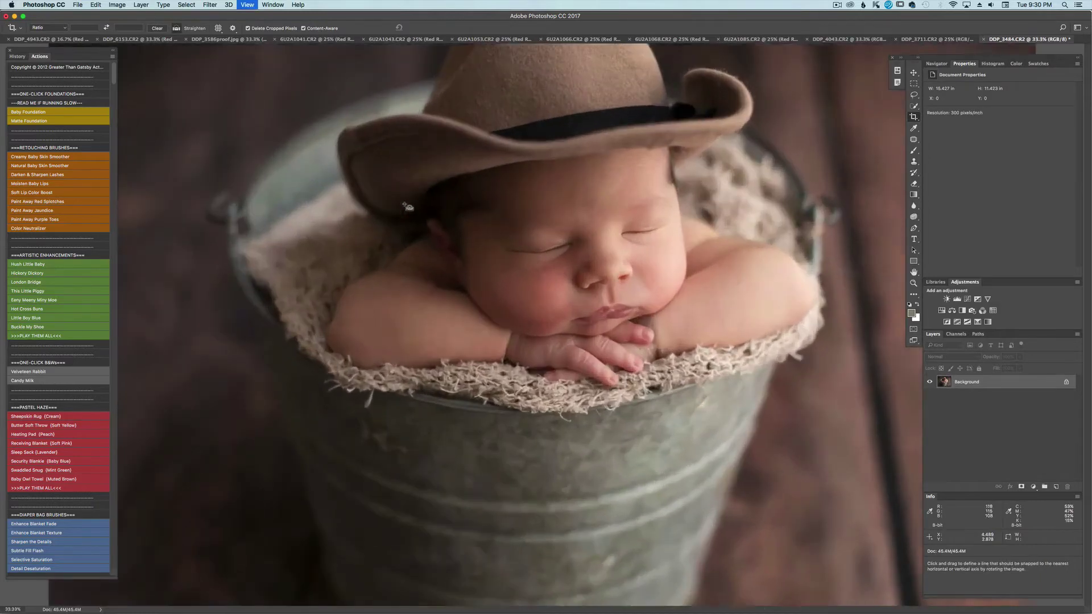
key(super+minus)
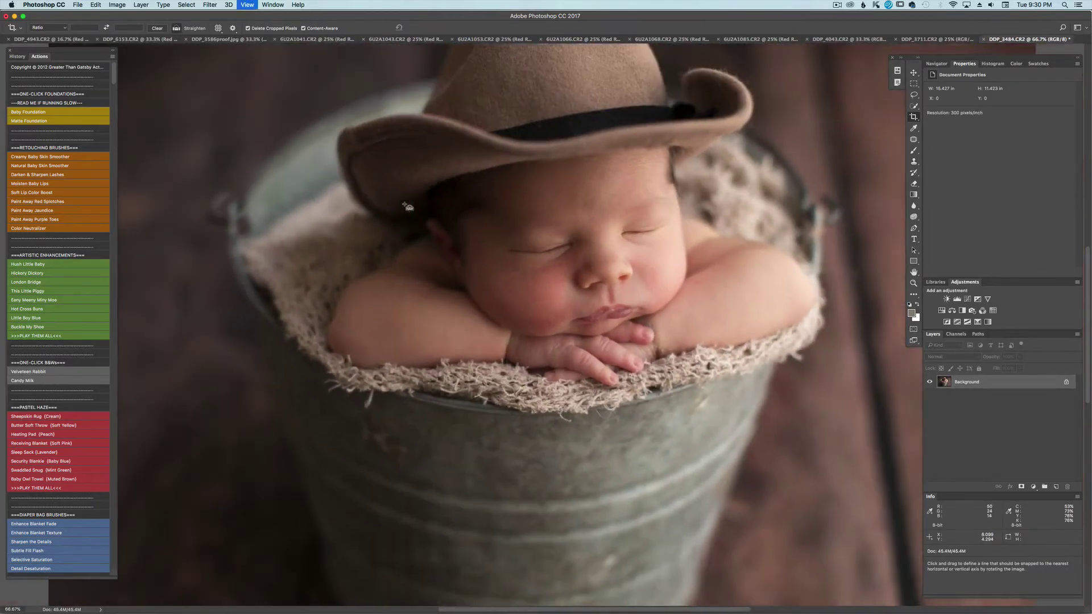
click(42, 112)
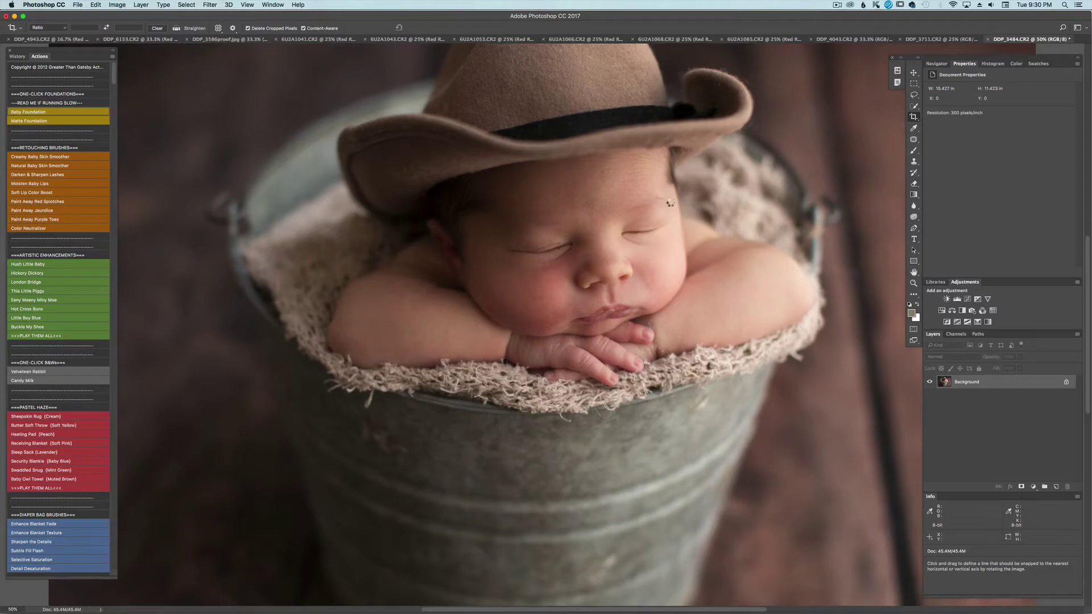
key(super+minus)
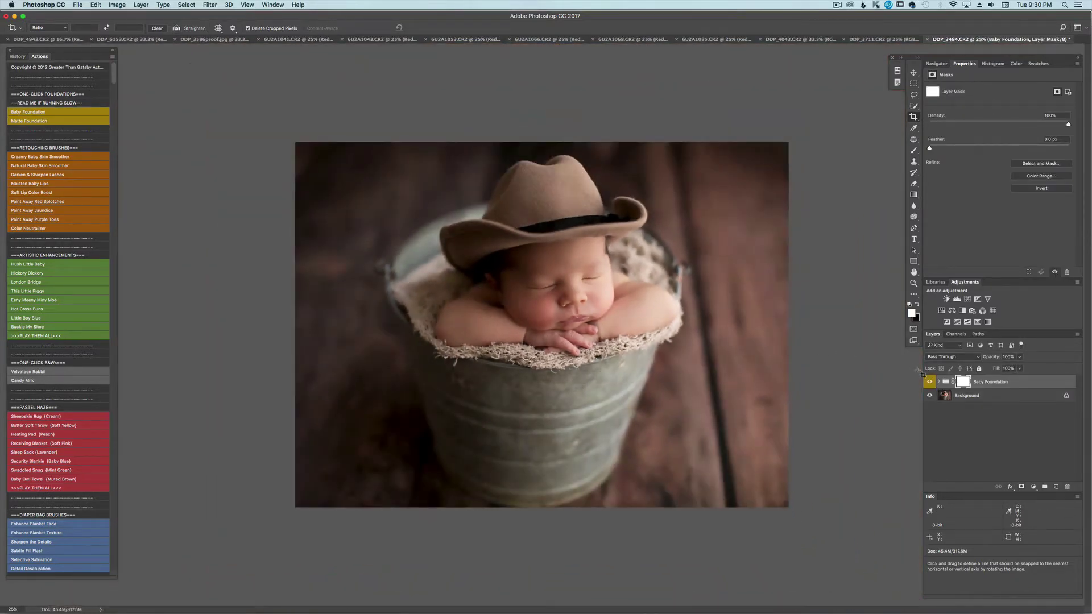
click(939, 382)
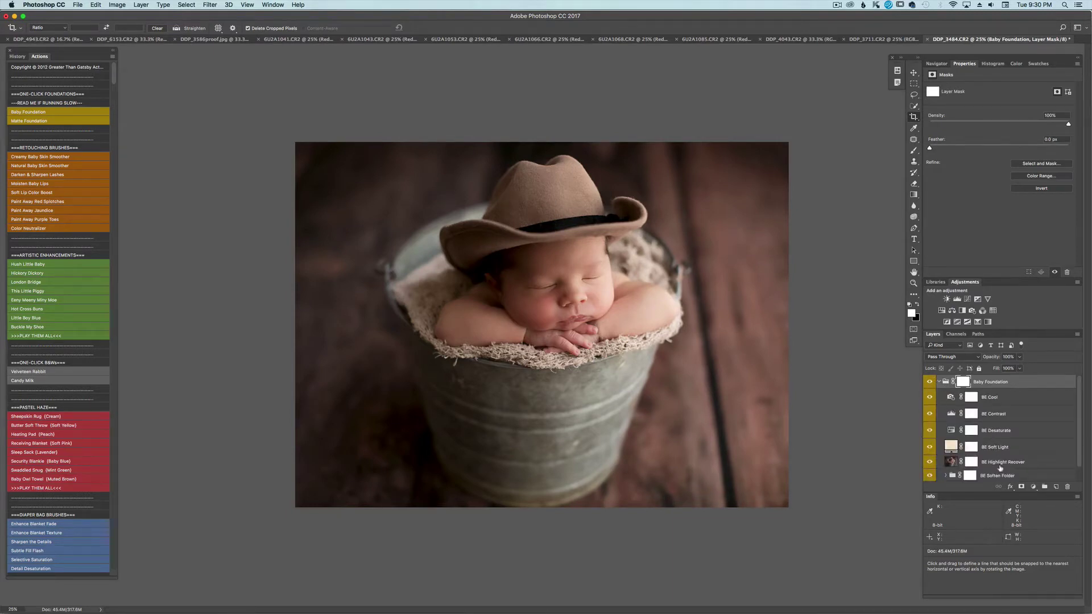
scroll(1000, 468, down, 1)
scroll(976, 386, up, 1)
click(939, 382)
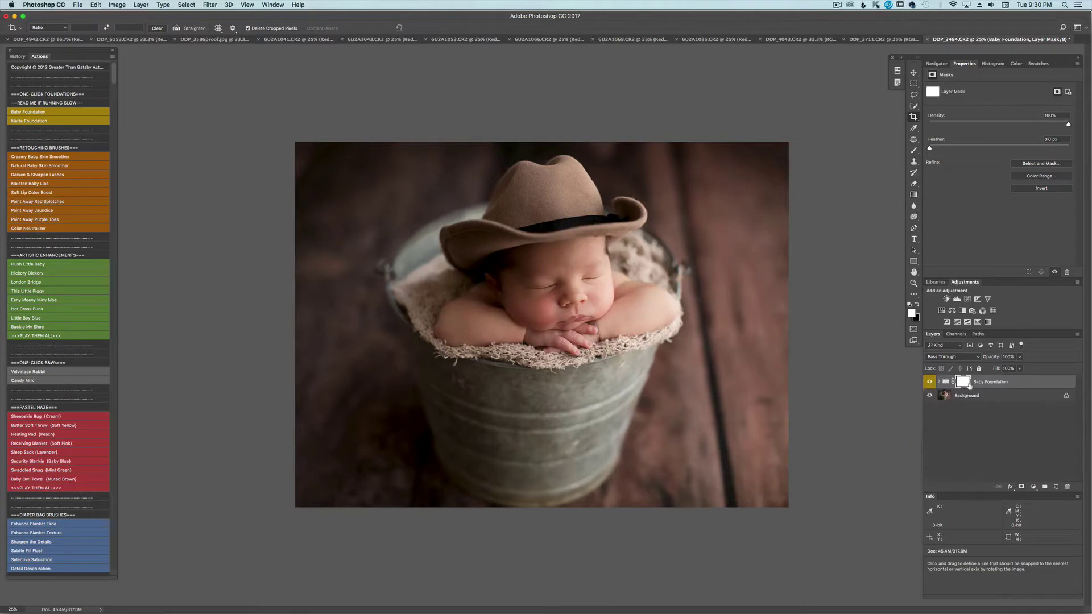
Lower the Baby Foundation group to 43% opacity and flatten the image
click(1019, 368)
drag(1018, 368, 1009, 369)
click(929, 385)
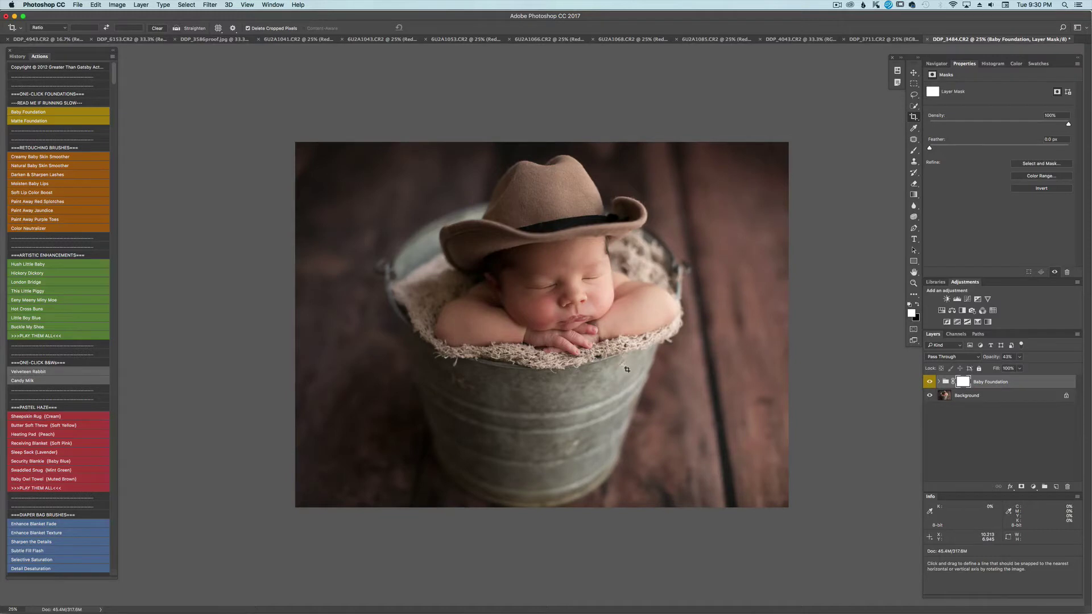
key(super+shift+e)
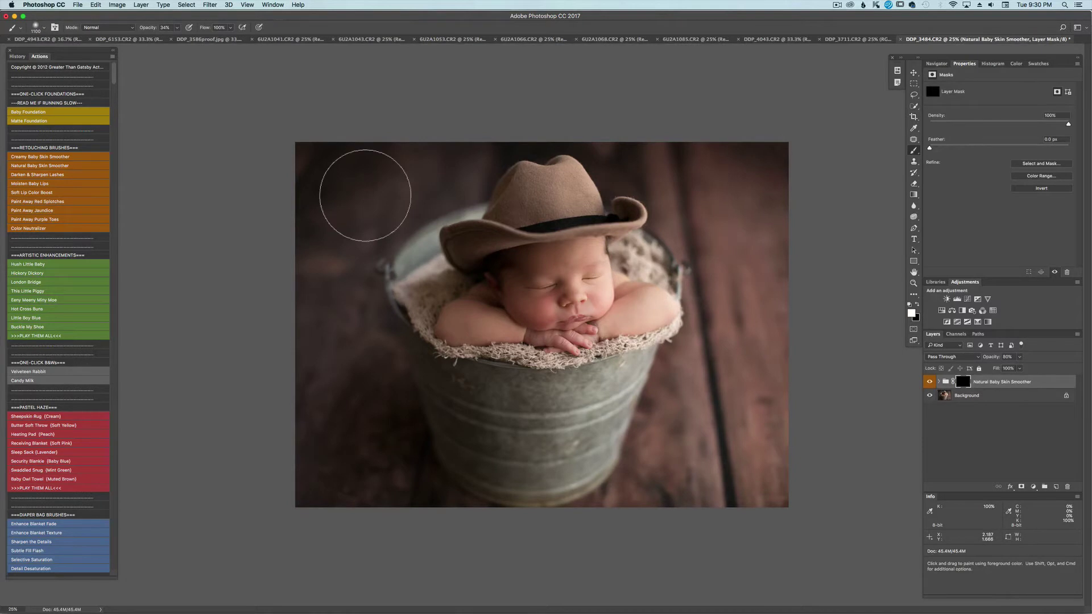
Paint the smoother mask at 50% over forehead, cheek, shoulder, hand, arm and under the nose
key(super+plus)
key(5)
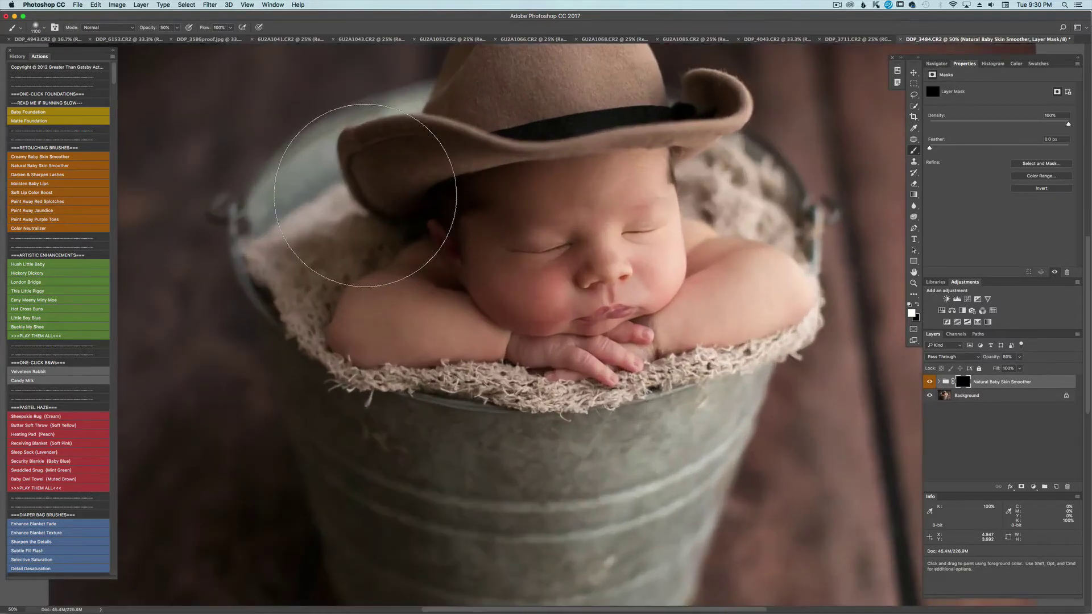
key(bracketleft)
key(bracketleft)
key(bracketleft)
key(bracketleft)
key(bracketleft)
key(bracketleft)
key(bracketleft)
key(bracketleft)
key(bracketleft)
mouse_move(505, 215)
mouse_down()
mouse_move(487, 232)
mouse_move(488, 257)
mouse_move(522, 304)
mouse_move(546, 317)
mouse_move(561, 264)
mouse_move(527, 272)
mouse_move(594, 268)
mouse_move(598, 242)
mouse_move(613, 250)
mouse_move(601, 216)
mouse_move(665, 219)
mouse_move(672, 240)
mouse_move(643, 247)
mouse_move(640, 260)
mouse_move(653, 290)
mouse_move(667, 274)
mouse_move(628, 292)
mouse_move(639, 297)
mouse_move(580, 307)
mouse_move(616, 328)
mouse_move(482, 336)
mouse_move(429, 298)
mouse_move(405, 296)
mouse_move(373, 301)
mouse_move(360, 335)
mouse_move(450, 335)
mouse_move(427, 323)
mouse_up()
key(bracketleft)
key(bracketleft)
key(bracketleft)
key(bracketleft)
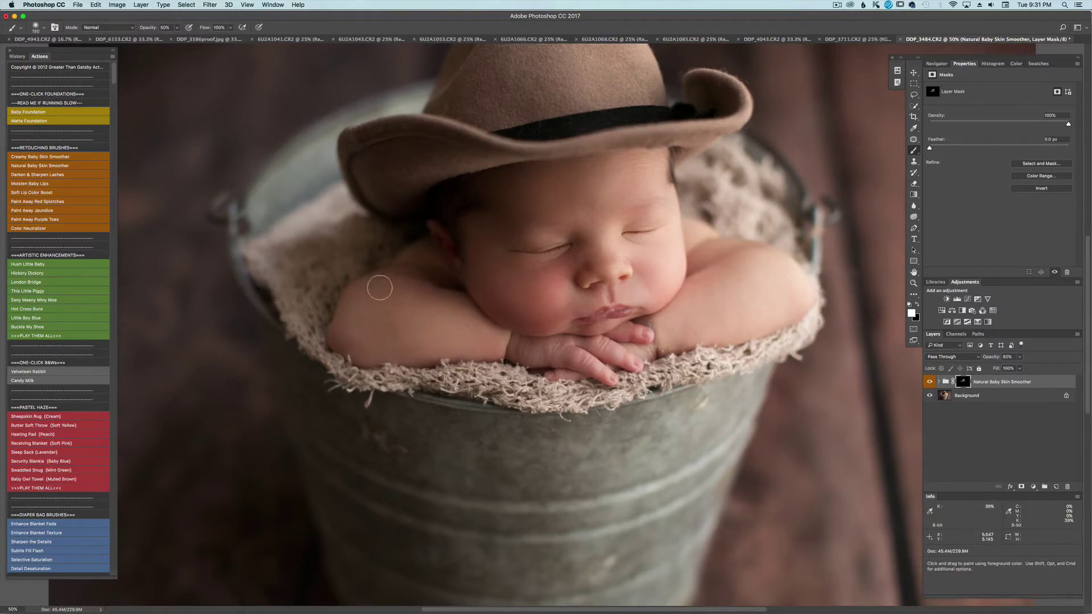
key(bracketright)
mouse_move(682, 330)
mouse_down()
mouse_move(732, 303)
mouse_move(720, 325)
mouse_move(767, 308)
mouse_move(738, 267)
mouse_move(710, 290)
mouse_up()
key(bracketleft)
key(bracketleft)
key(bracketleft)
key(bracketleft)
drag(546, 352, 491, 342)
mouse_move(422, 339)
mouse_down()
mouse_move(345, 340)
mouse_move(515, 302)
mouse_move(514, 291)
mouse_move(490, 289)
mouse_up()
key(bracketleft)
key(bracketleft)
key(bracketleft)
key(bracketleft)
mouse_move(589, 265)
mouse_down()
mouse_move(611, 293)
mouse_move(601, 291)
mouse_move(630, 289)
mouse_move(687, 319)
mouse_move(665, 336)
mouse_move(694, 296)
mouse_move(605, 253)
mouse_up()
Toggle the skin smoothing off and on to compare before and after
click(930, 382)
click(930, 381)
click(930, 382)
click(930, 381)
Flatten the skin smoothing into the Background layer
key(super+shift+e)
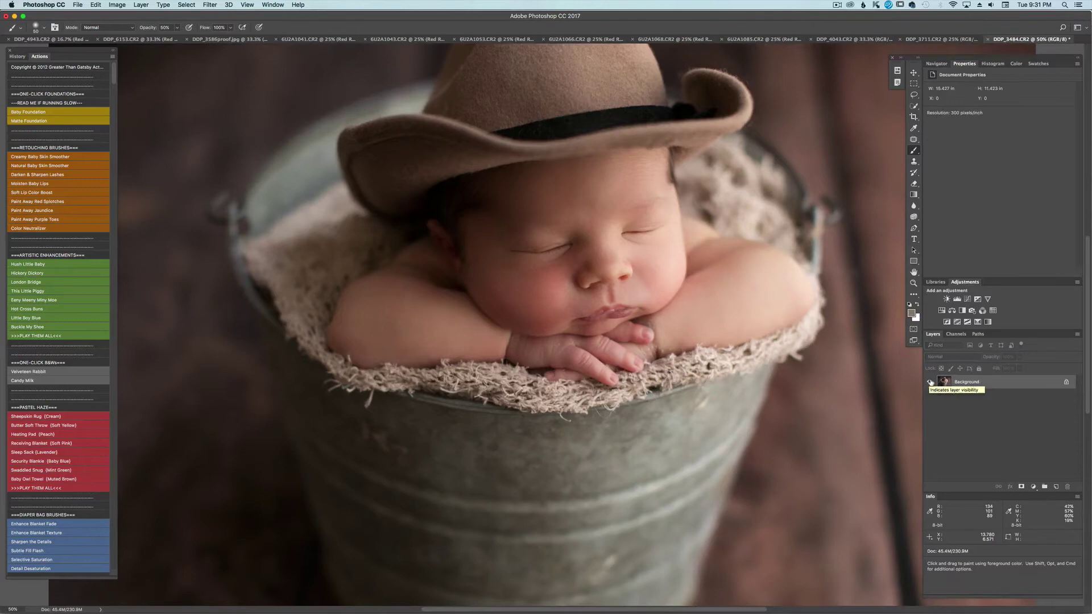
key(j)
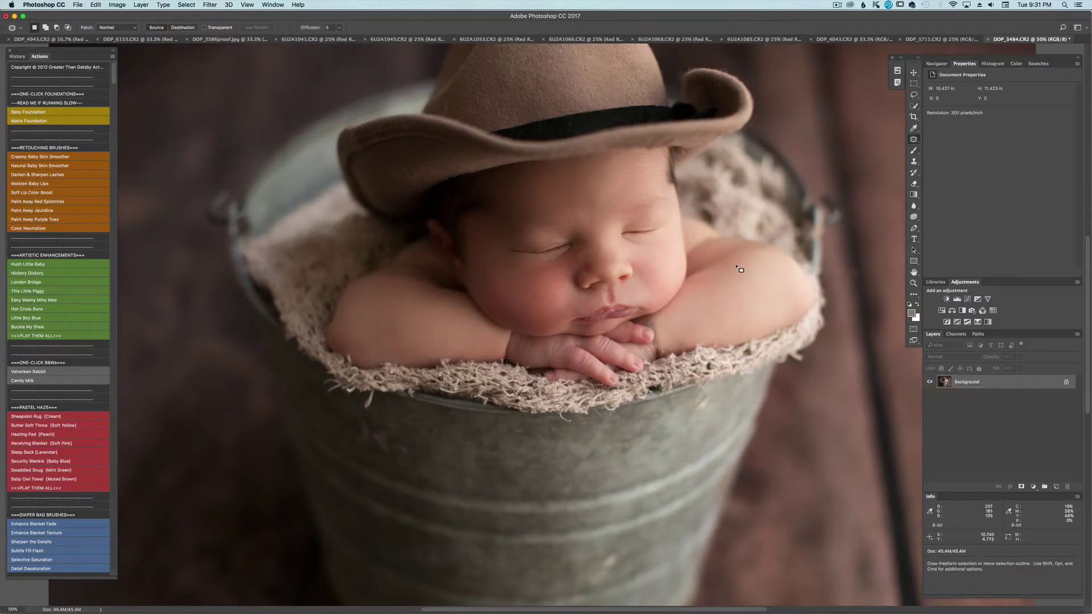
drag(913, 141, 944, 138)
At 100% zoom, spot-heal the nose and lip blemishes with a 10–15 px brush
key(super+equal)
key(super+equal)
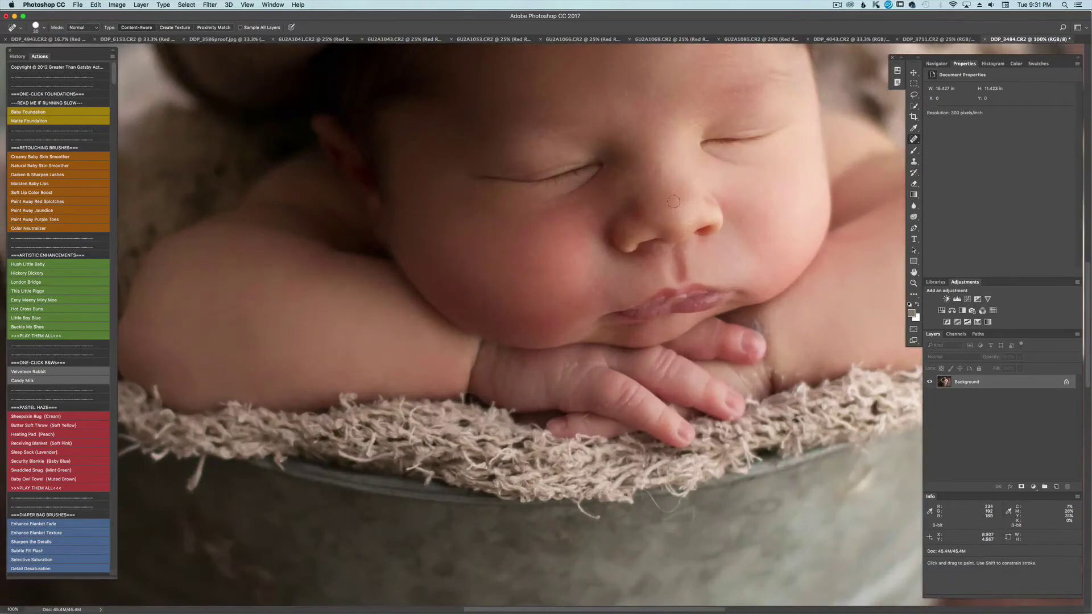
key(bracketleft)
key(bracketright)
key(bracketleft)
key(bracketright)
key(bracketleft)
key(ctrl+0)
key(ctrl+1)
key(ctrl+minus)
key(ctrl+minus)
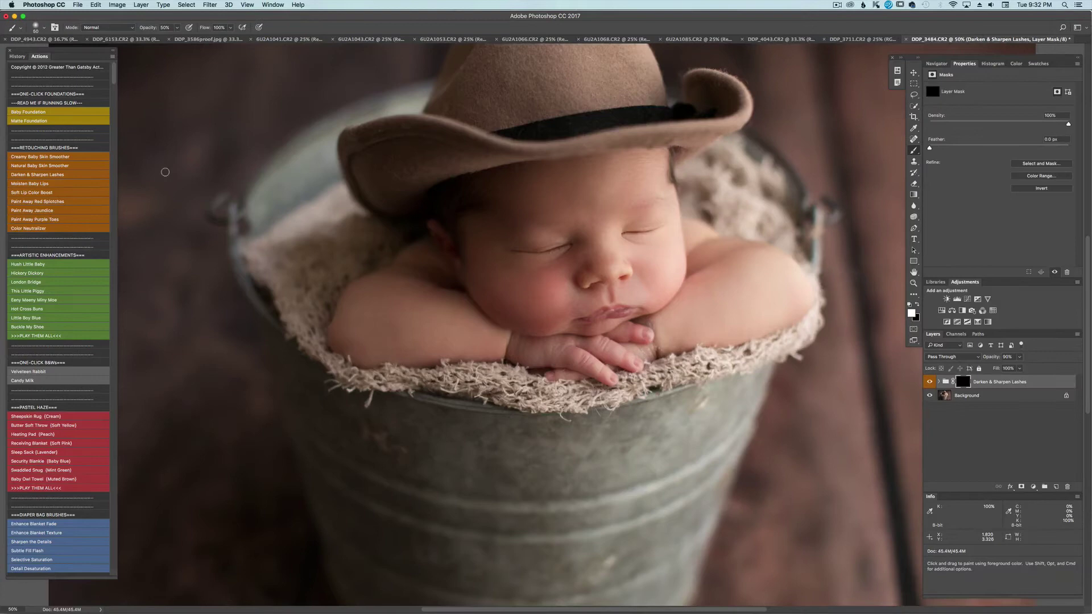
Paint the Darken & Sharpen Lashes mask along the eyelashes at 200% with a small brush
key(ctrl+plus)
key(ctrl+plus)
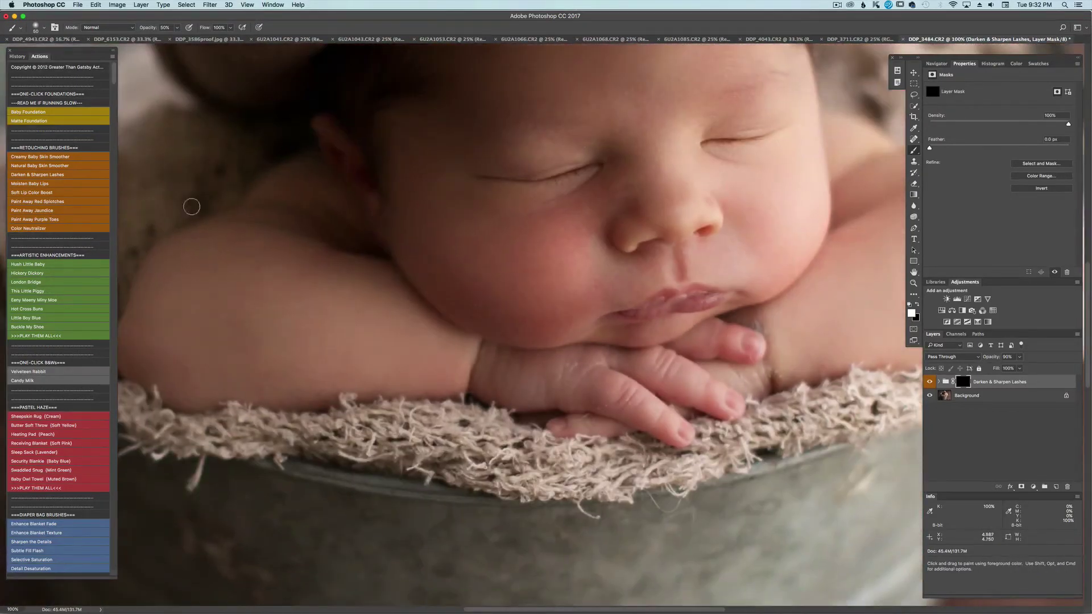
key(bracketleft)
key(bracketleft)
key(bracketleft)
key(bracketleft)
key(super+equal)
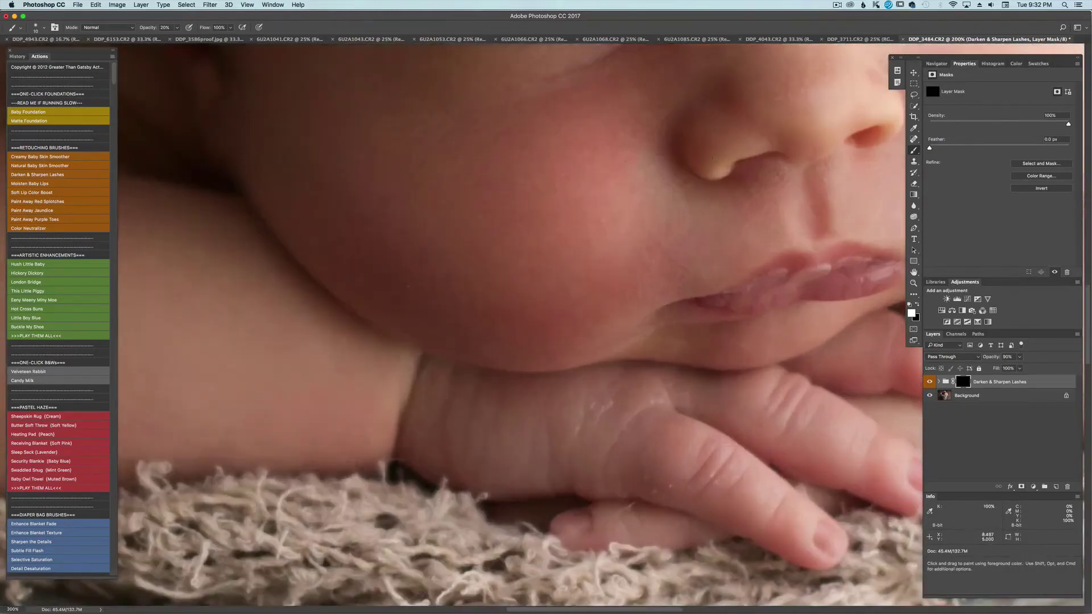
scroll(430, 356, up, 10)
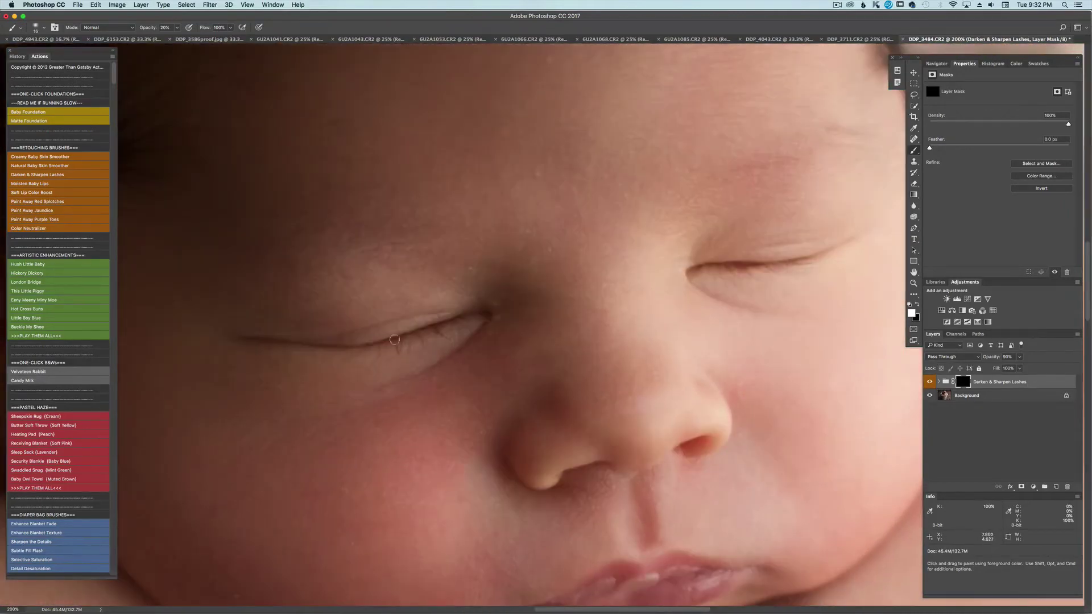
key(bracketleft)
key(bracketleft)
key(super+minus)
key(super+minus)
key(super+minus)
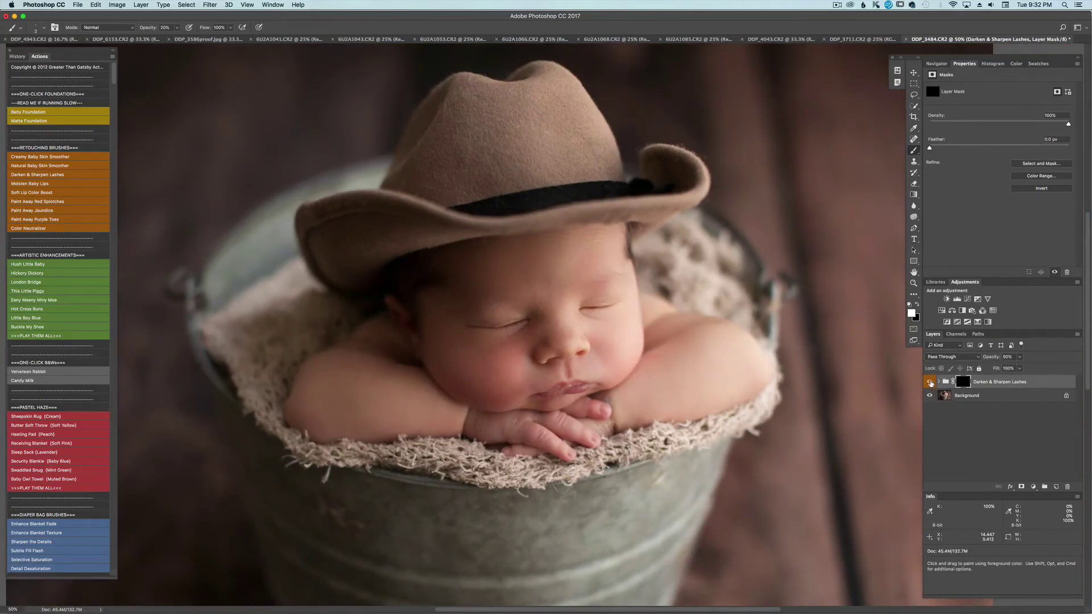
key(super+minus)
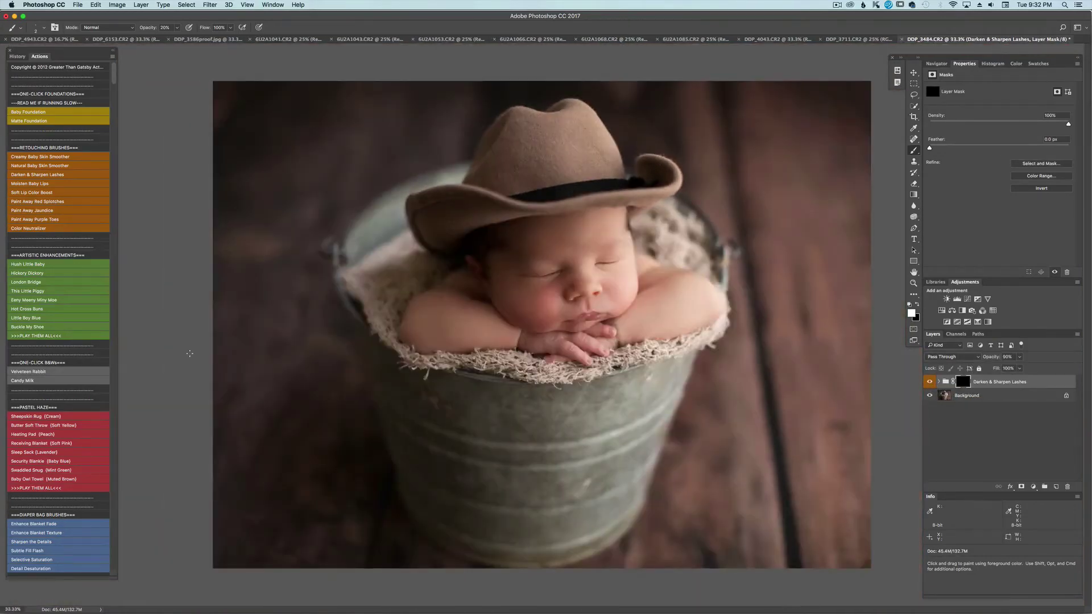
Run Paint Away Red Splotches and paint its mask over face, forehead, chin and upper arm
click(38, 202)
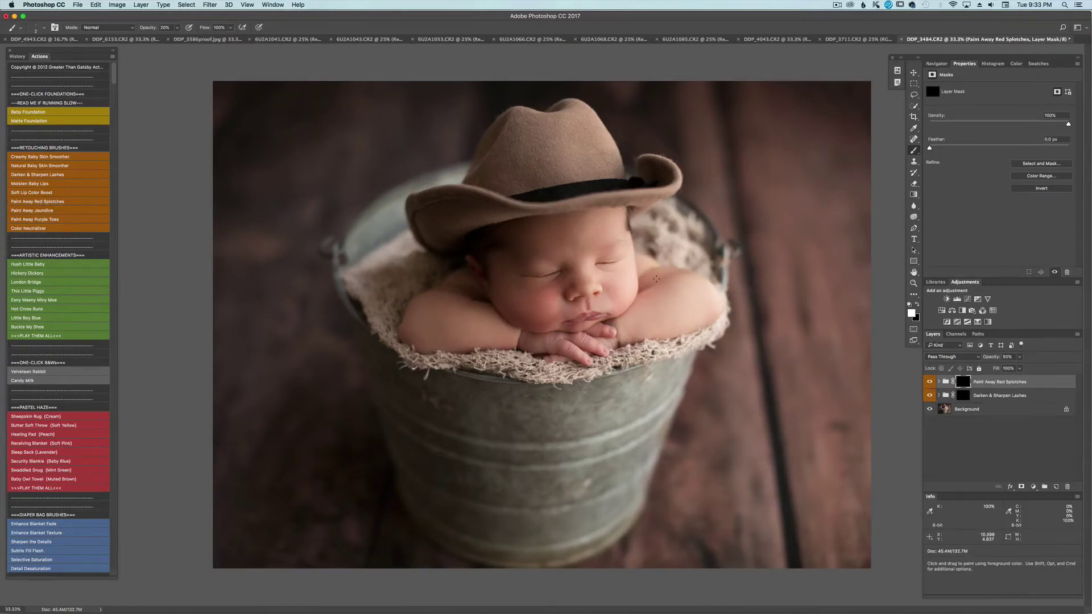
key(super+equal)
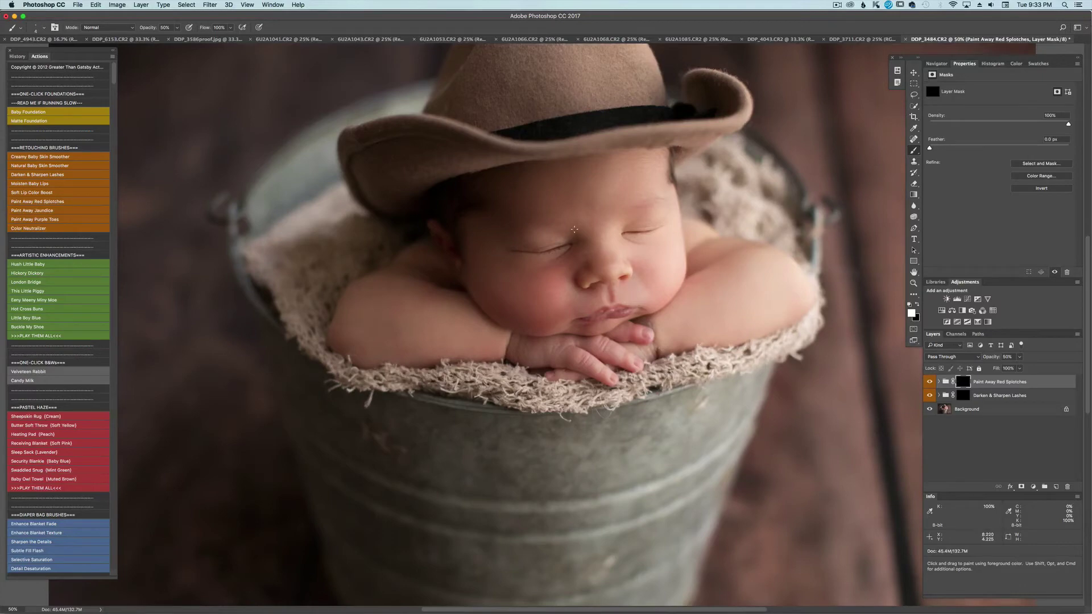
key(bracketright)
key(bracketright)
key(bracketright)
key(bracketright)
key(bracketright)
key(bracketright)
key(bracketright)
key(bracketright)
key(bracketright)
key(bracketright)
key(bracketright)
key(bracketright)
key(bracketleft)
key(bracketleft)
key(bracketleft)
key(bracketleft)
key(bracketleft)
click(544, 318)
key(bracketleft)
key(bracketleft)
key(bracketleft)
mouse_move(569, 226)
mouse_down()
mouse_move(653, 205)
mouse_move(590, 213)
mouse_move(562, 198)
mouse_move(579, 188)
mouse_move(627, 200)
mouse_move(608, 227)
mouse_up()
key(bracketleft)
key(bracketleft)
key(bracketright)
key(bracketright)
key(bracketright)
key(bracketright)
key(bracketleft)
key(bracketleft)
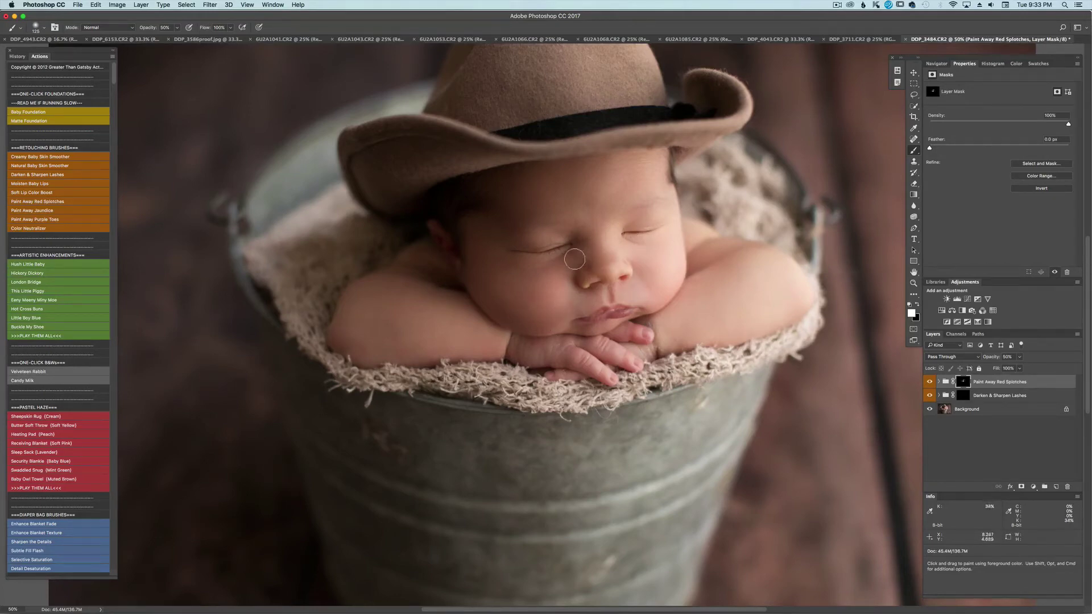
Lower the red-splotch group to about 24% opacity, then flatten everything into one Background layer
click(1021, 360)
drag(1020, 369, 1009, 369)
click(930, 387)
key(super+minus)
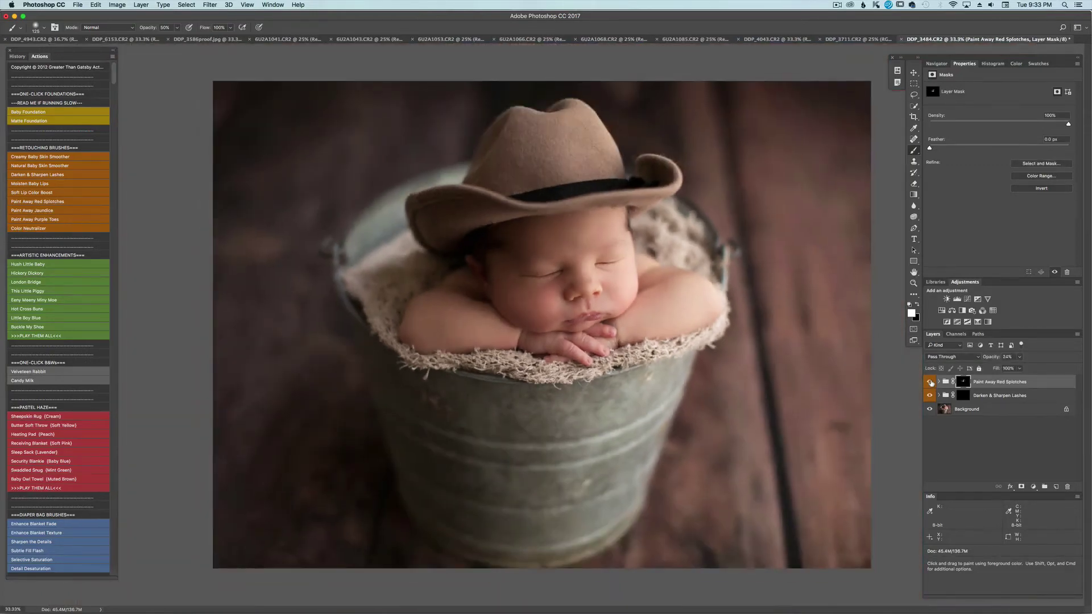
key(super+equal)
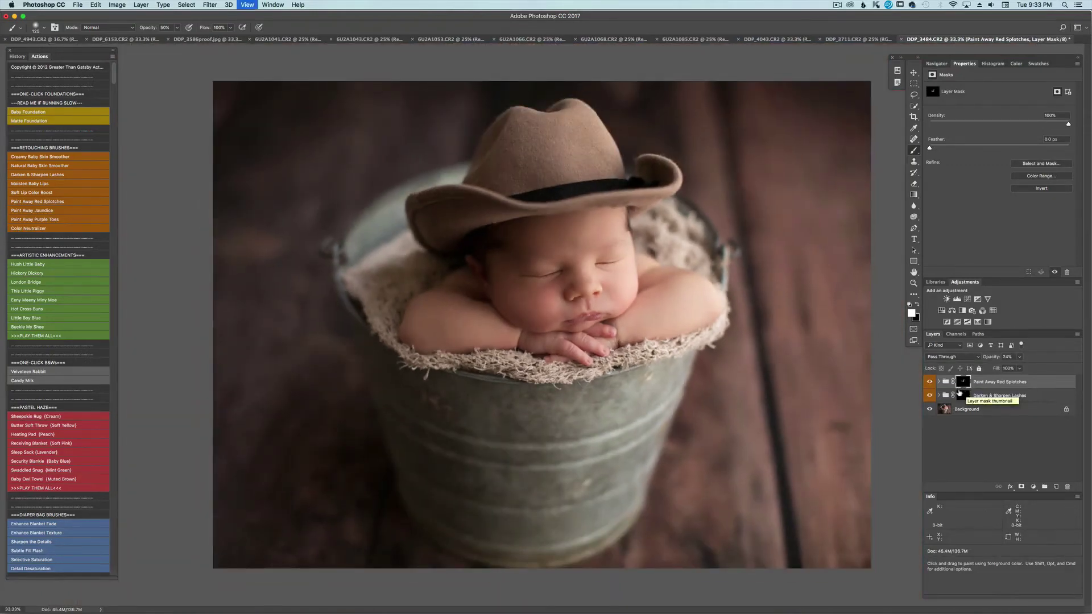
key(super+minus)
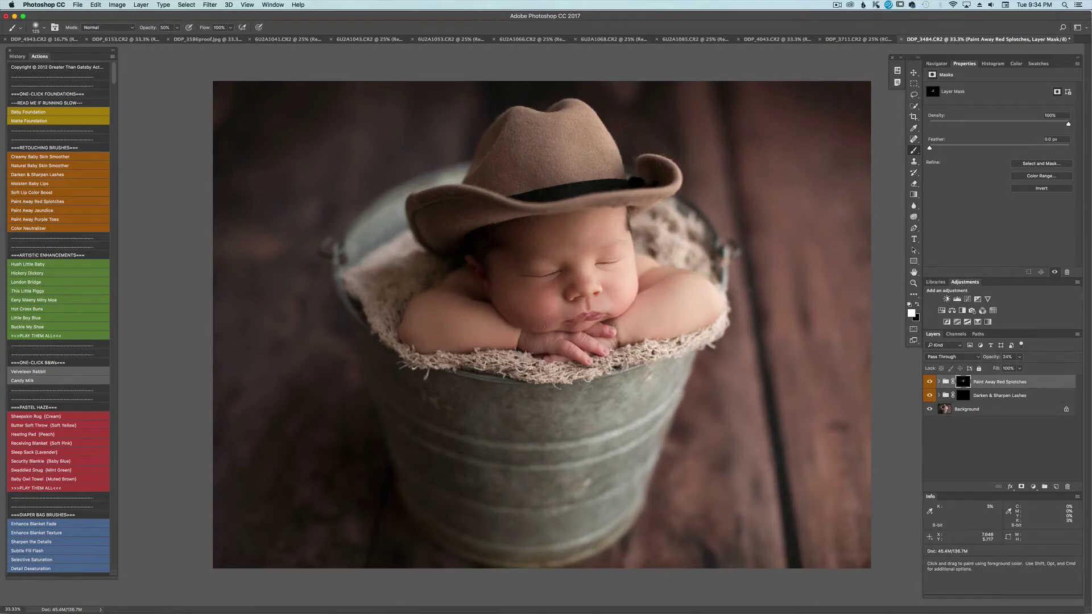
key(bracketleft)
key(bracketright)
key(bracketright)
key(bracketleft)
key(bracketleft)
key(super+minus)
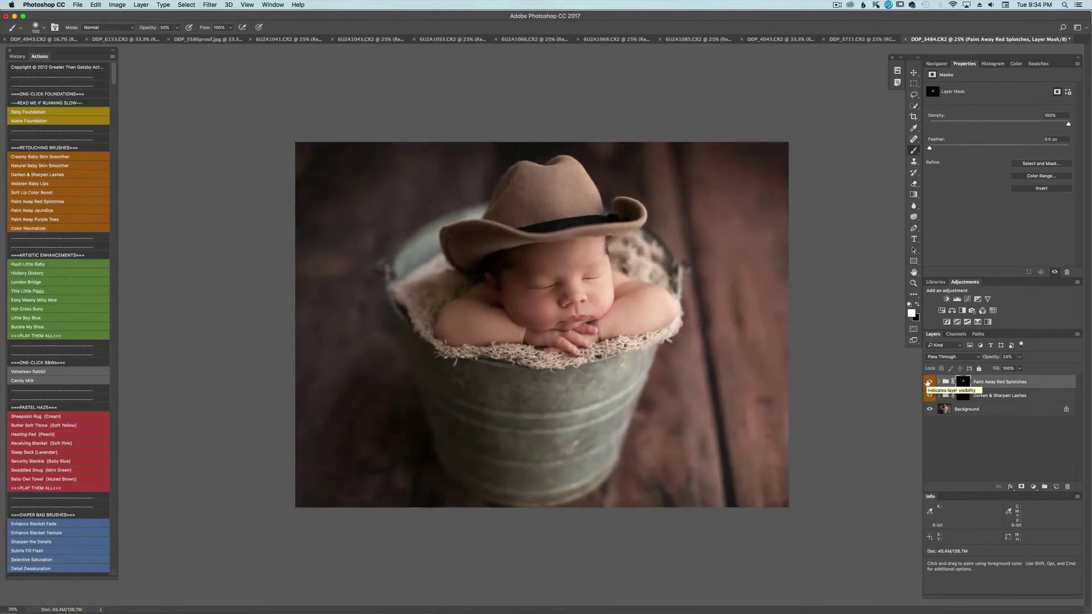
key(super+shift+e)
With a size-35 Healing Brush, fix the dark spot on the nose and the cheek mark
key(super+plus)
key(super+plus)
key(super+plus)
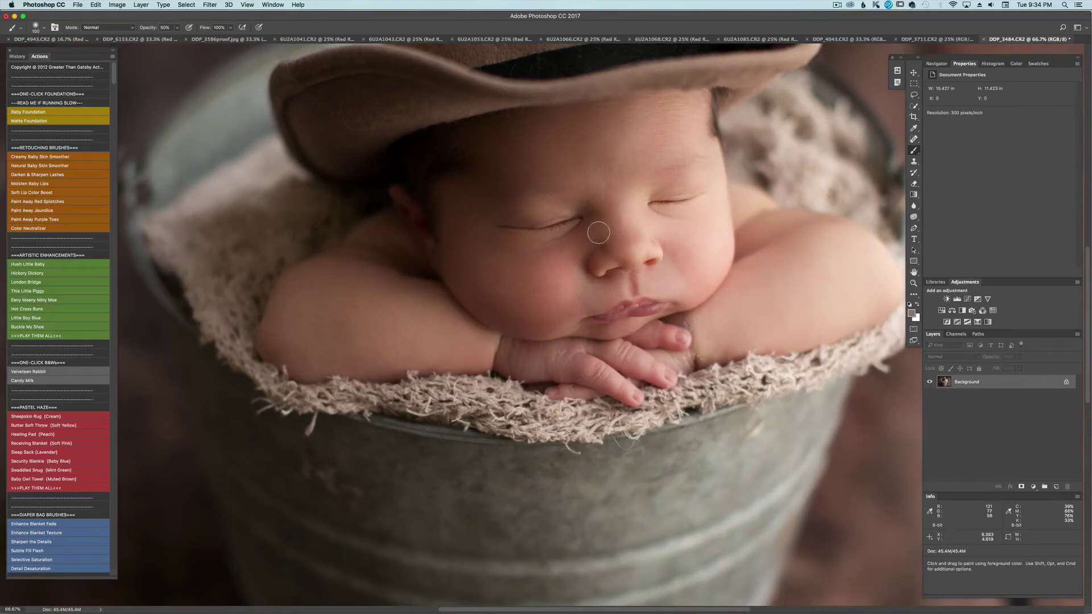
drag(913, 139, 946, 148)
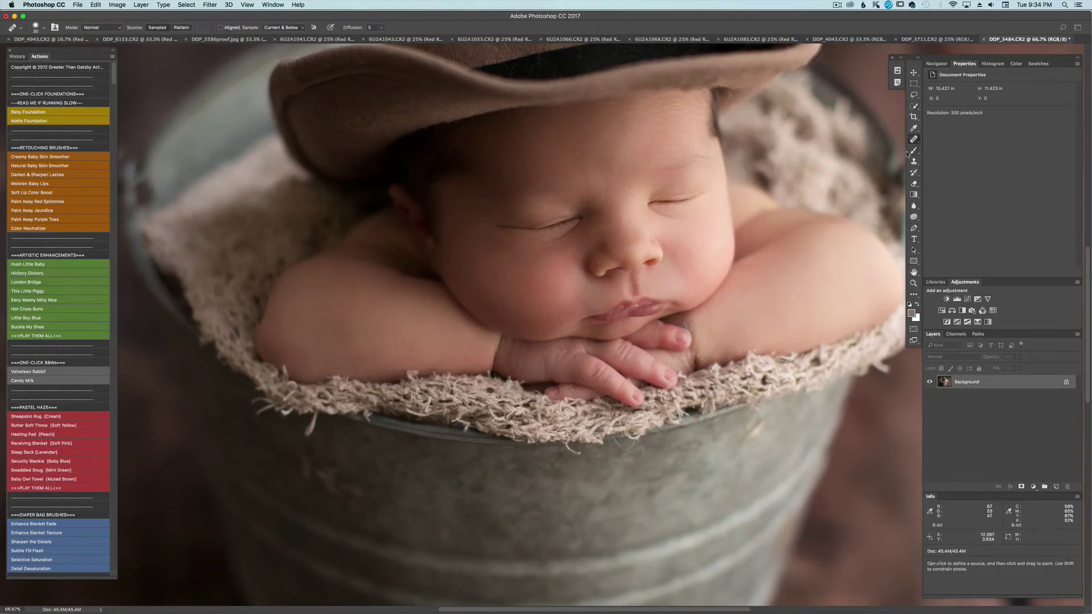
click(631, 230)
key(bracketright)
key(bracketright)
key(bracketleft)
click(655, 235)
key(super+minus)
key(super+minus)
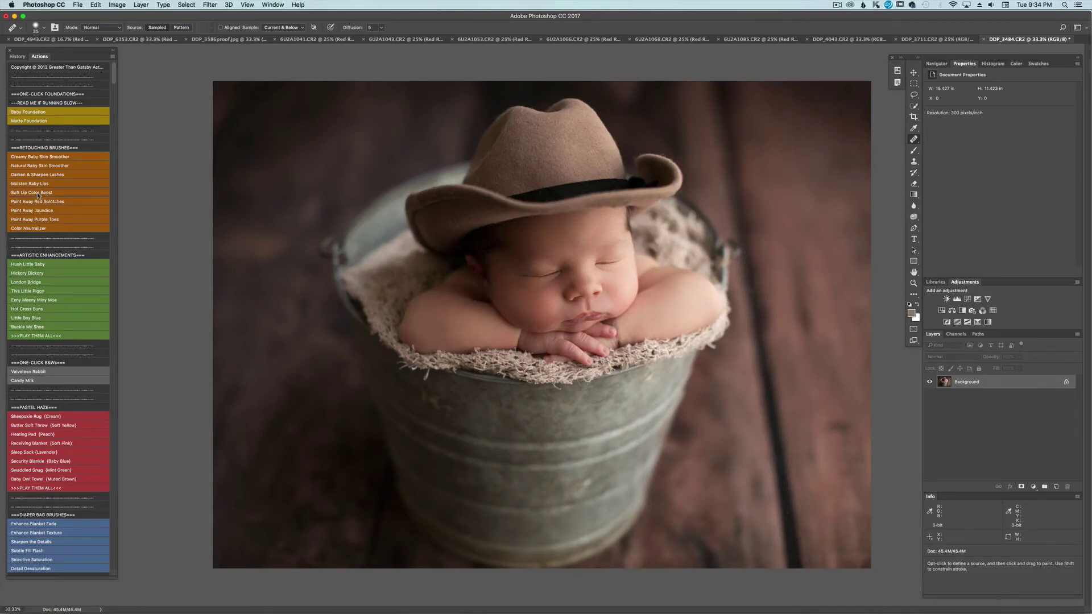
click(38, 193)
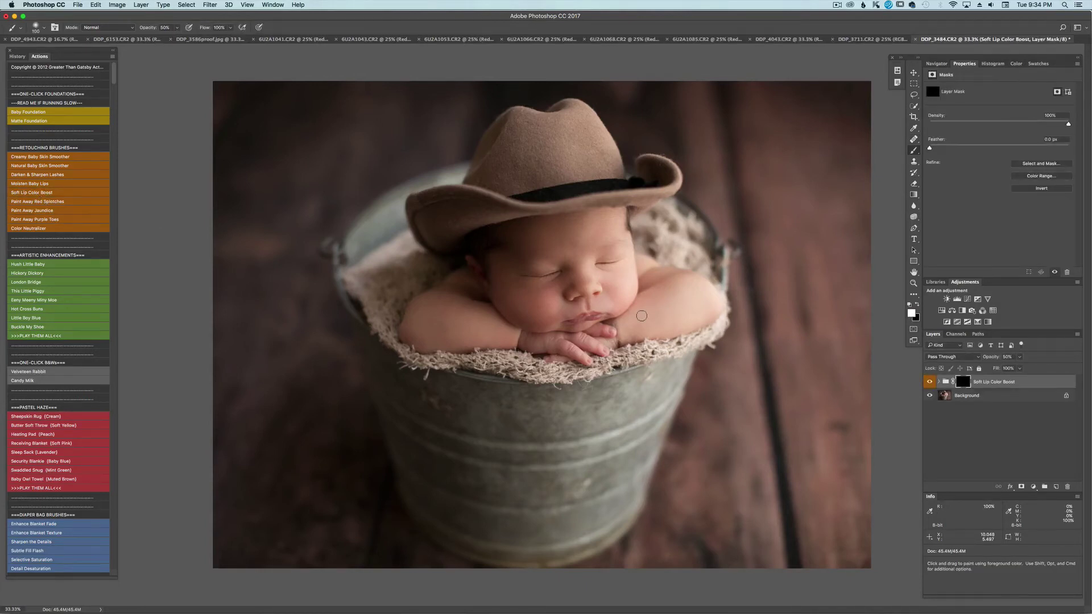
scroll(641, 315, up, 1)
key(2)
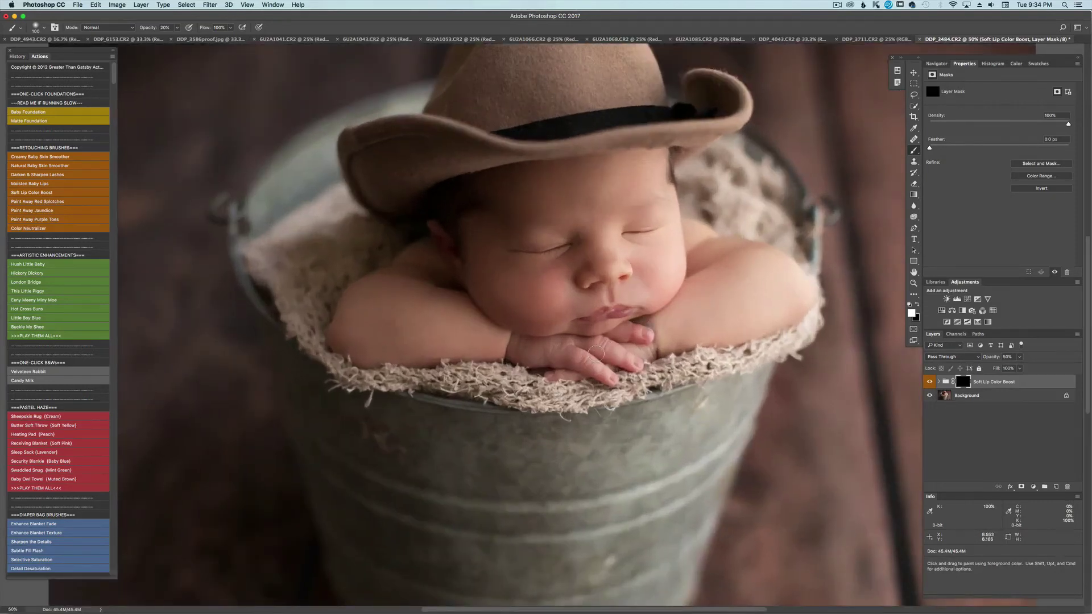
key(bracketleft)
key(bracketleft)
key(bracketleft)
drag(600, 313, 621, 314)
key(bracketright)
key(bracketright)
key(bracketright)
key(bracketright)
key(bracketright)
key(bracketright)
key(bracketright)
key(bracketright)
key(bracketright)
key(bracketright)
key(bracketright)
key(bracketright)
key(bracketright)
key(bracketright)
key(bracketleft)
key(bracketleft)
key(super+minus)
key(super+minus)
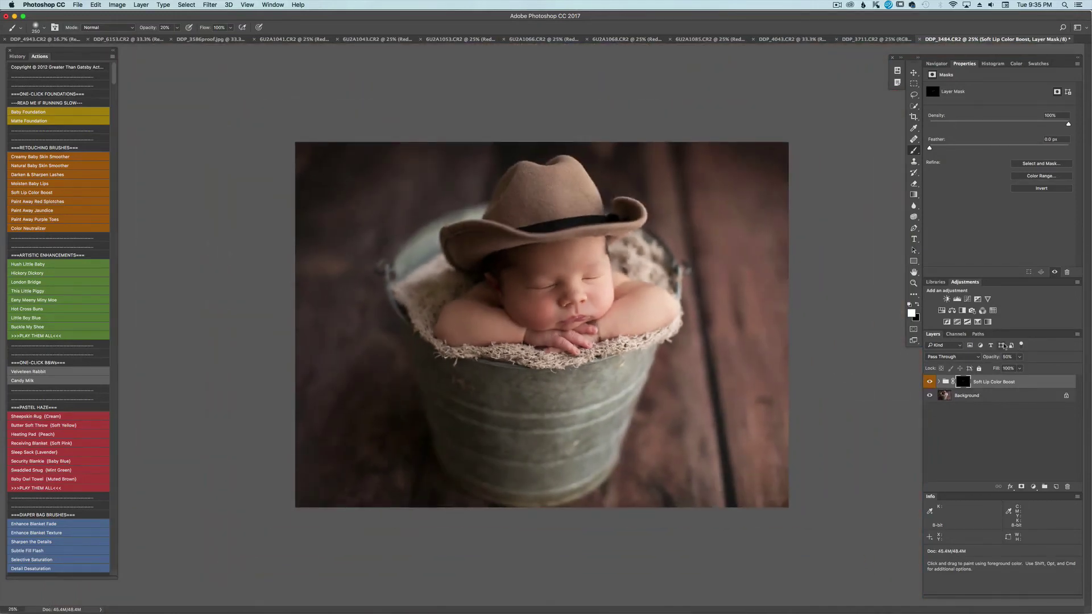
key(BackSpace)
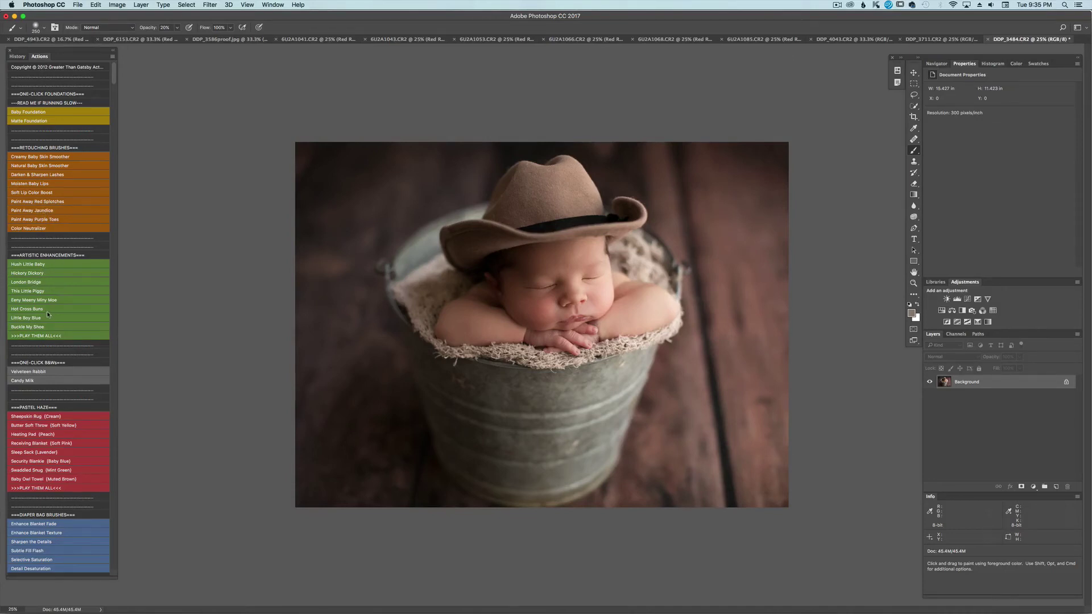
Apply the Hot Cross Buns action and drop its group opacity to about 15%
click(43, 274)
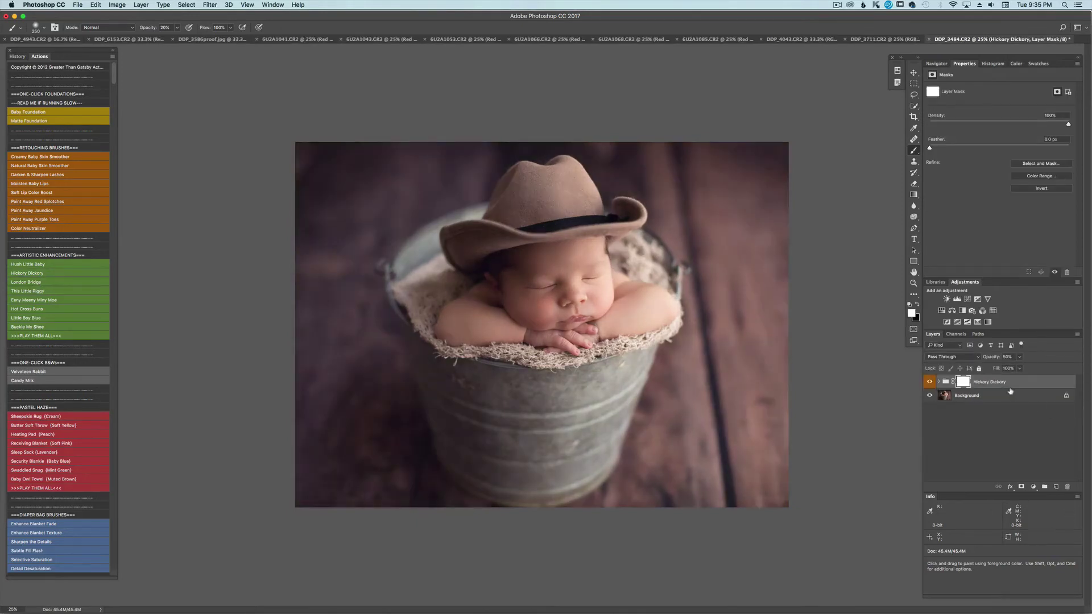
drag(1010, 384, 1066, 487)
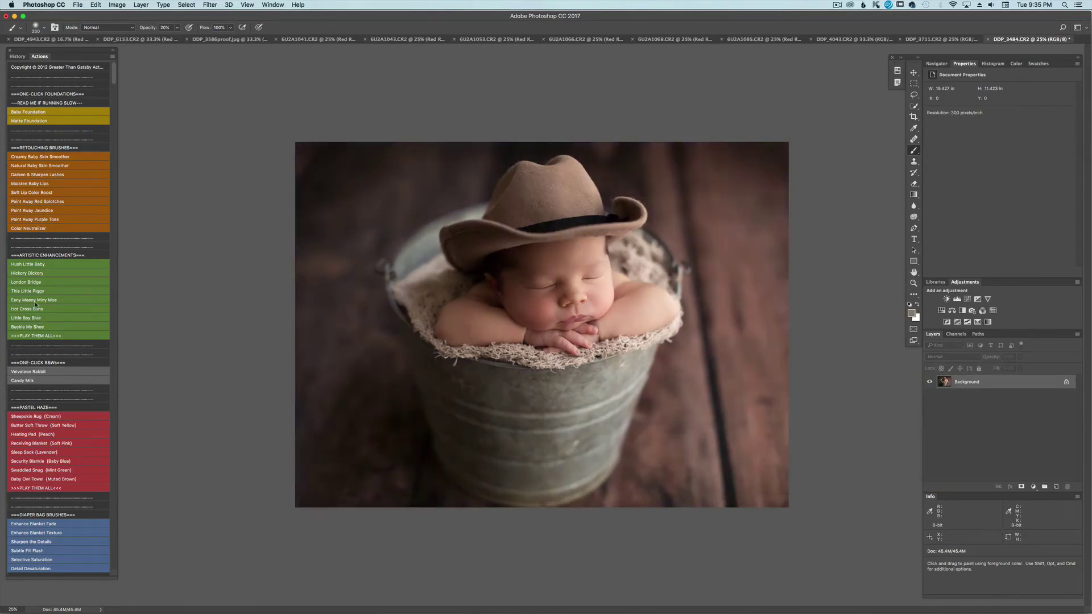
click(35, 311)
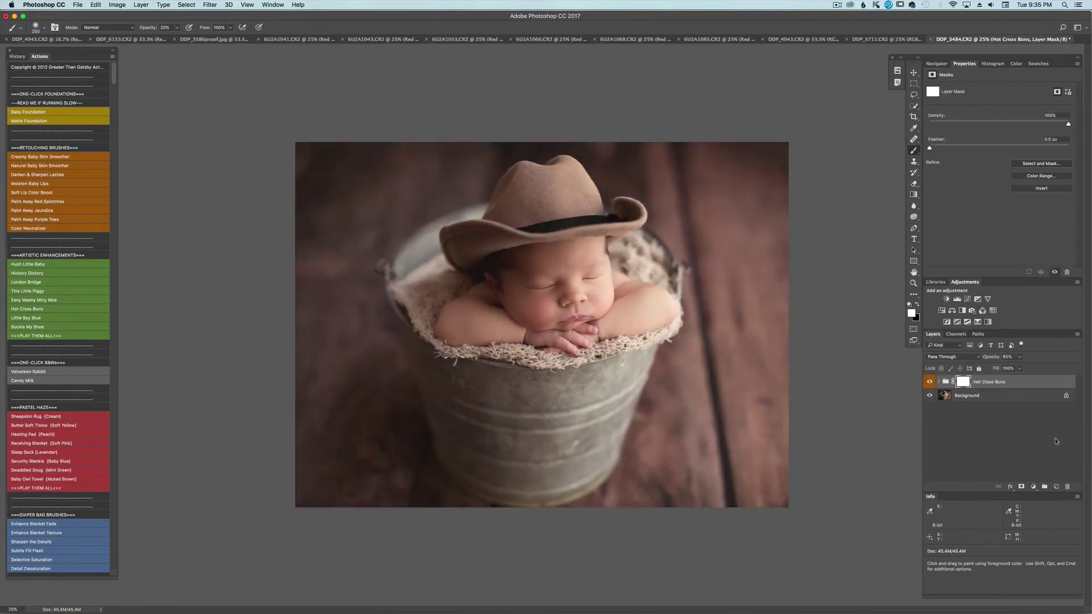
click(1020, 357)
drag(1021, 370, 1000, 369)
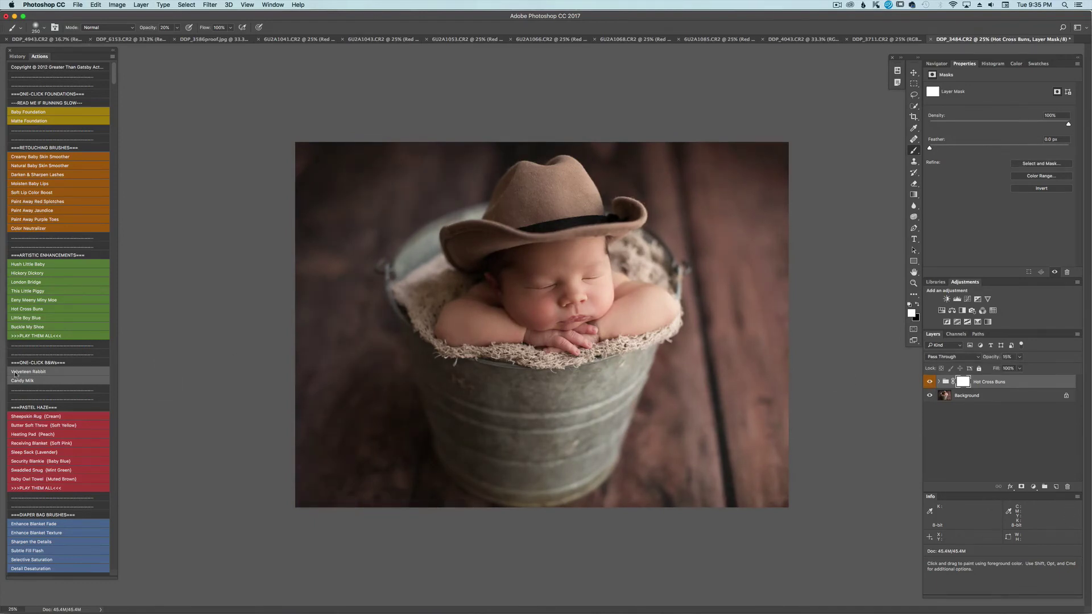
Dismiss the accidental close prompt and merge the effect into the Background layer
key(super+w)
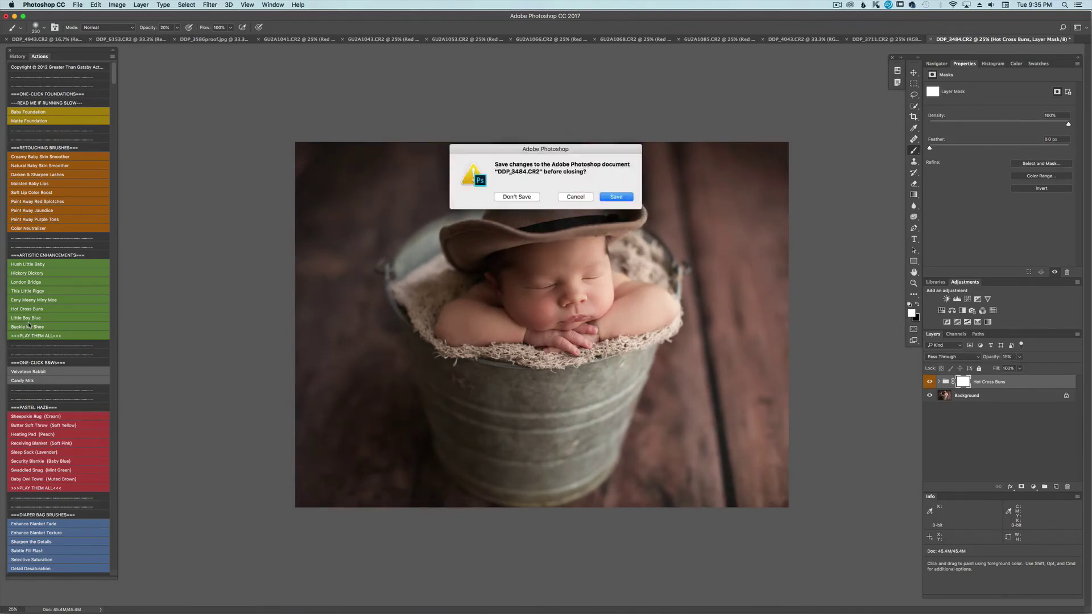
click(579, 197)
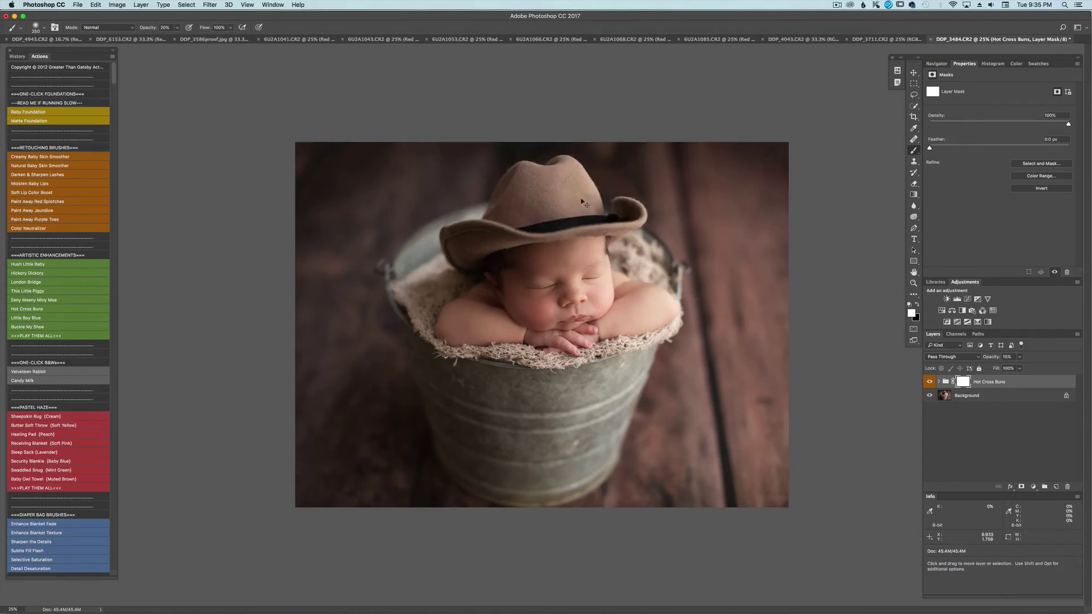
key(super+shift+e)
Apply Baby Owl Towel (Brown) at 7% opacity and merge it into the Background layer
scroll(64, 446, down, 1)
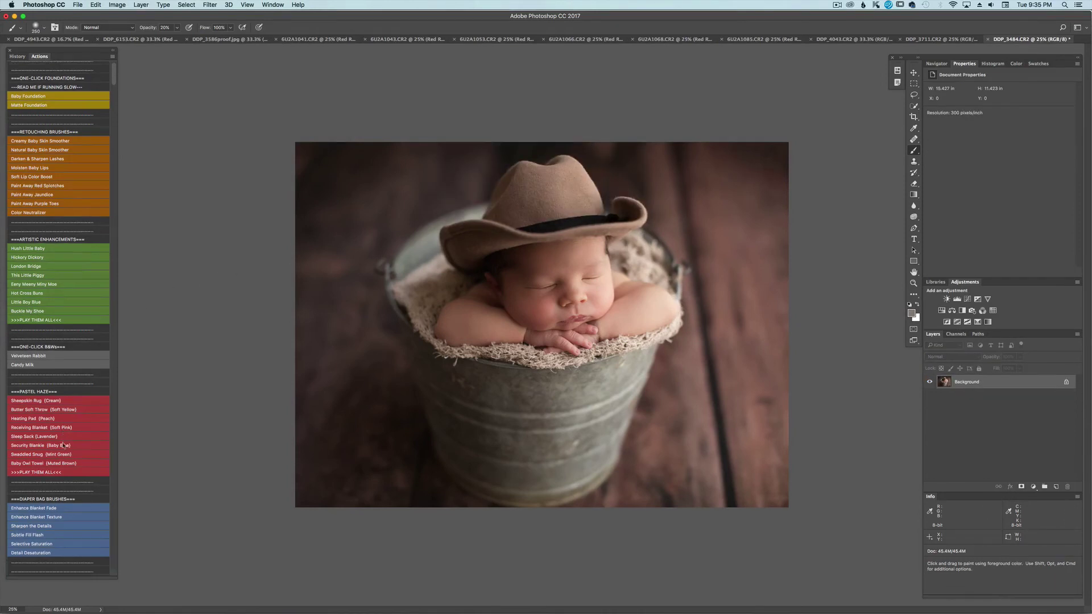
click(33, 464)
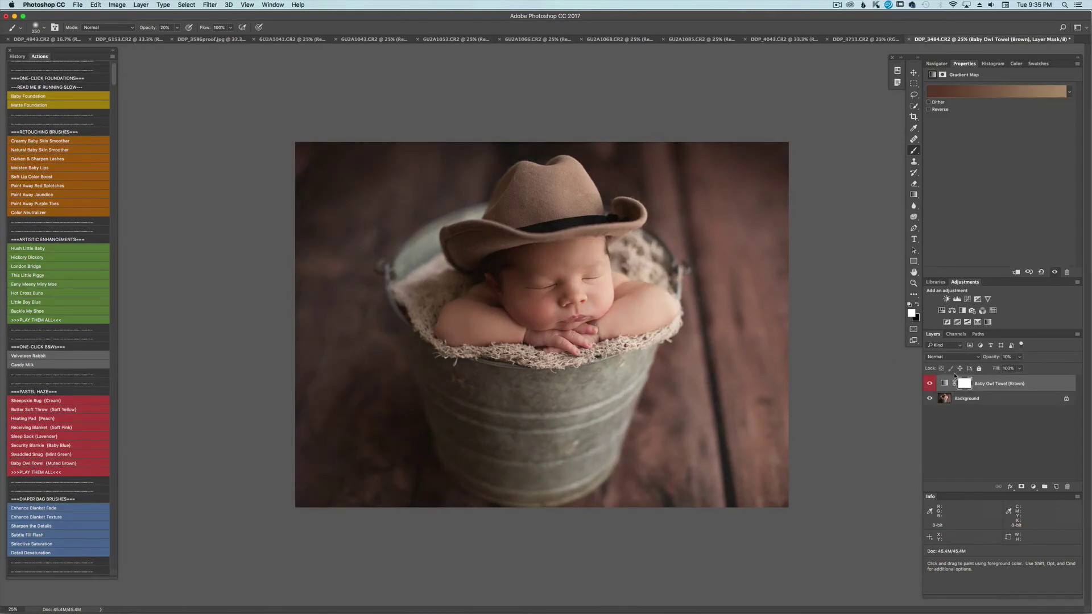
click(1018, 368)
drag(1020, 370, 1013, 374)
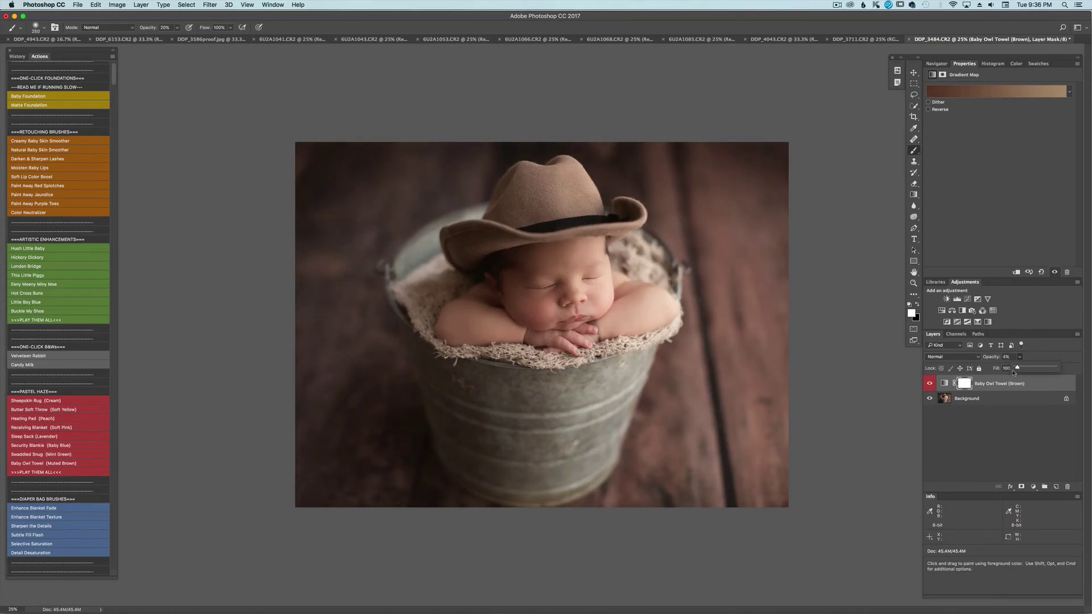
click(933, 385)
key(super+e)
key(super+minus)
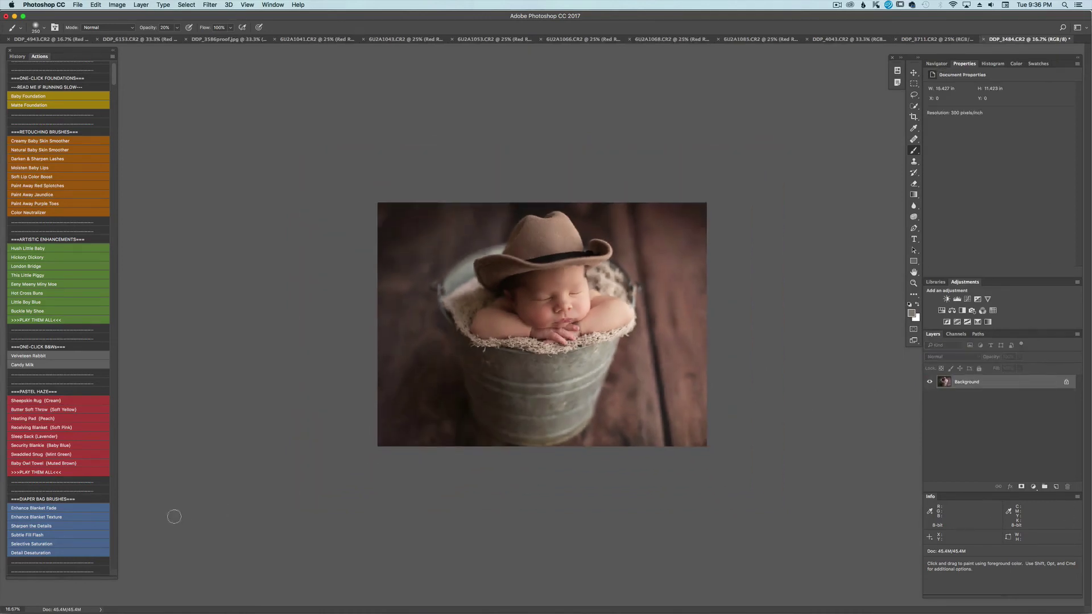
scroll(77, 519, down, 1)
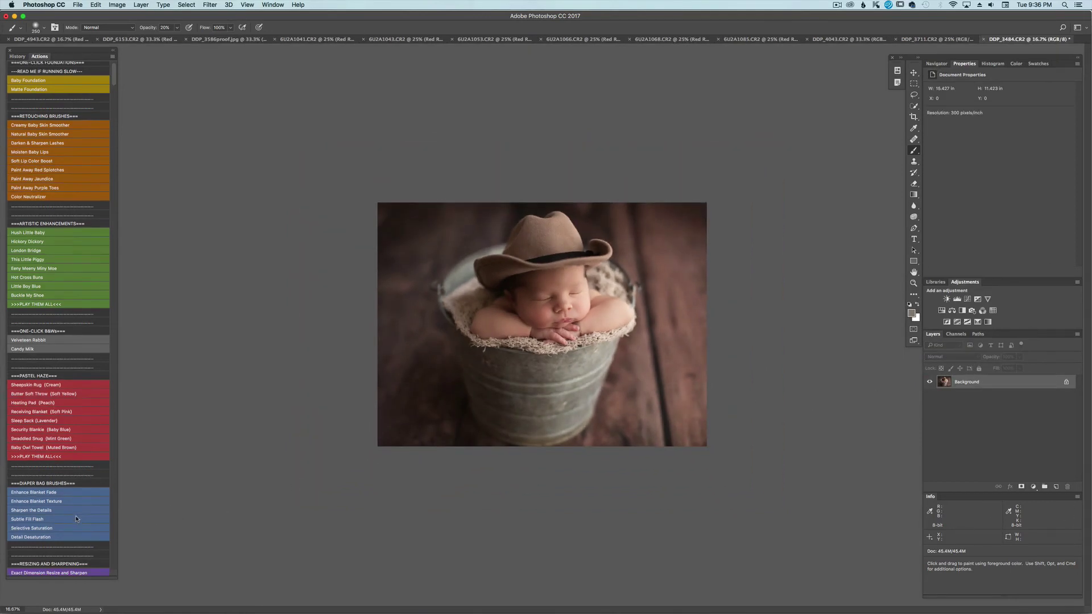
Apply Sharpen the Details and paint it over the baby's face with a 1500 brush at 50% opacity
click(45, 511)
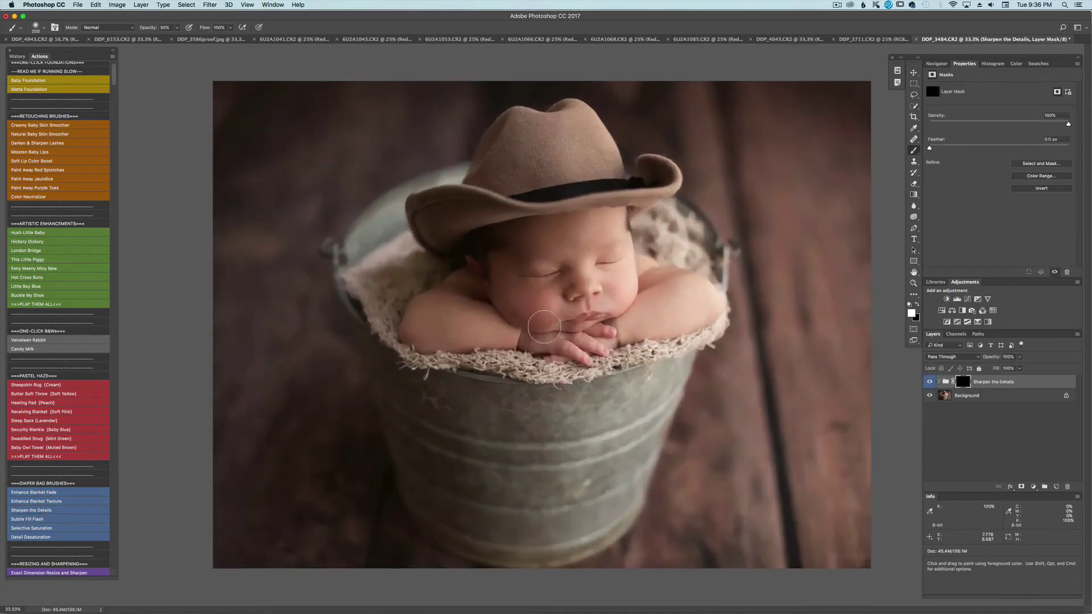
key(5)
key(bracketright)
key(bracketright)
key(bracketright)
key(bracketright)
key(bracketright)
key(bracketright)
key(bracketright)
key(bracketright)
key(bracketright)
key(bracketright)
key(bracketright)
key(bracketright)
key(bracketright)
key(bracketright)
key(bracketright)
key(bracketright)
key(bracketright)
key(bracketright)
key(bracketright)
key(bracketright)
key(bracketright)
key(bracketright)
key(bracketright)
key(bracketright)
key(bracketright)
key(bracketright)
key(bracketright)
key(bracketright)
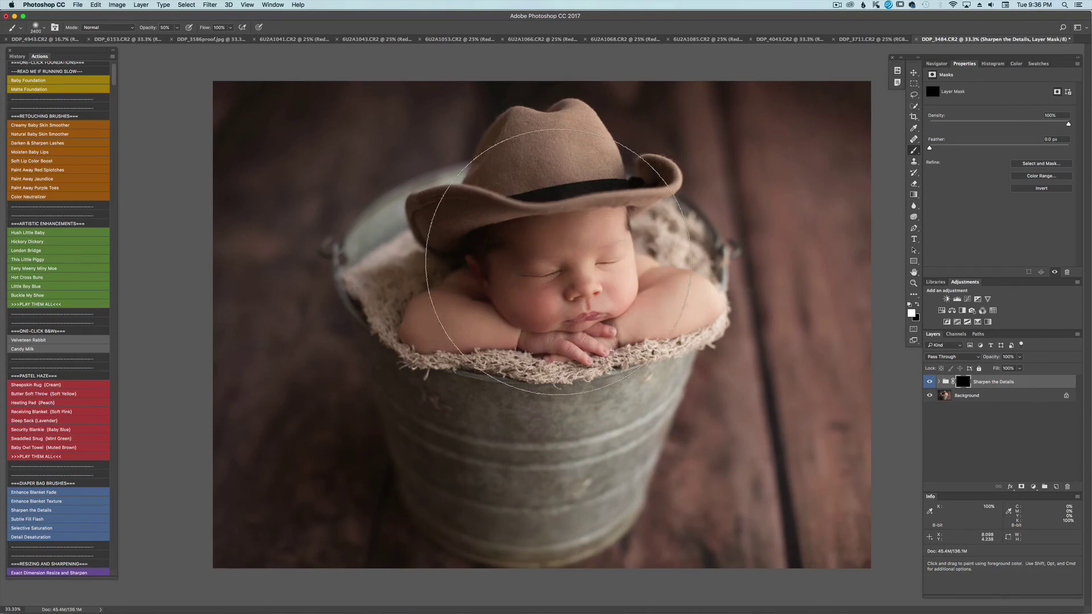
click(561, 263)
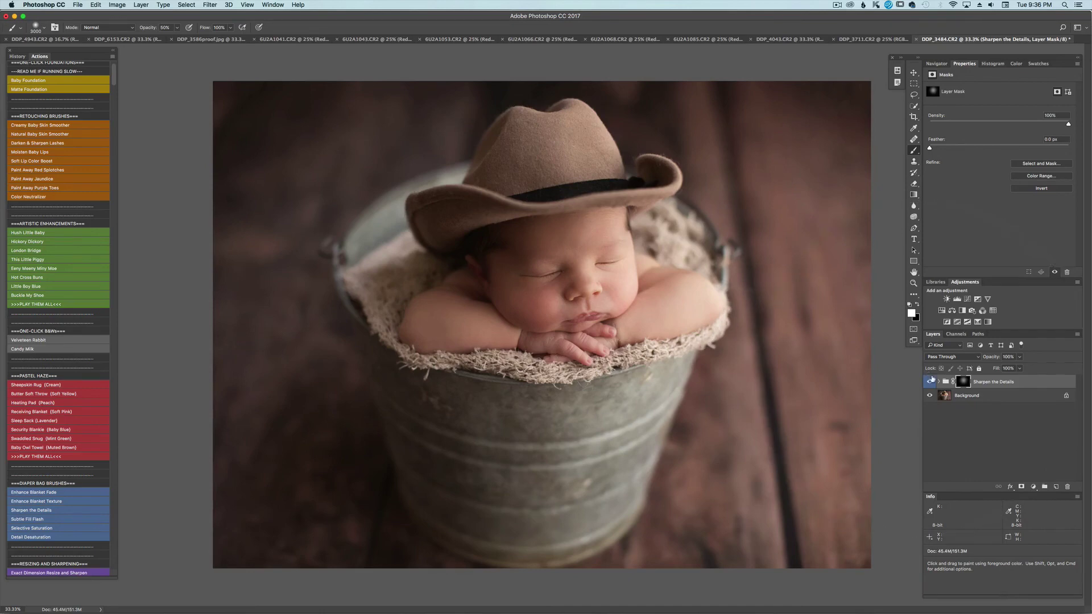
Compare the sharpening before and after, then merge it into the Background layer
click(929, 382)
click(929, 381)
click(929, 382)
click(929, 381)
click(929, 381)
click(929, 381)
key(Delete)
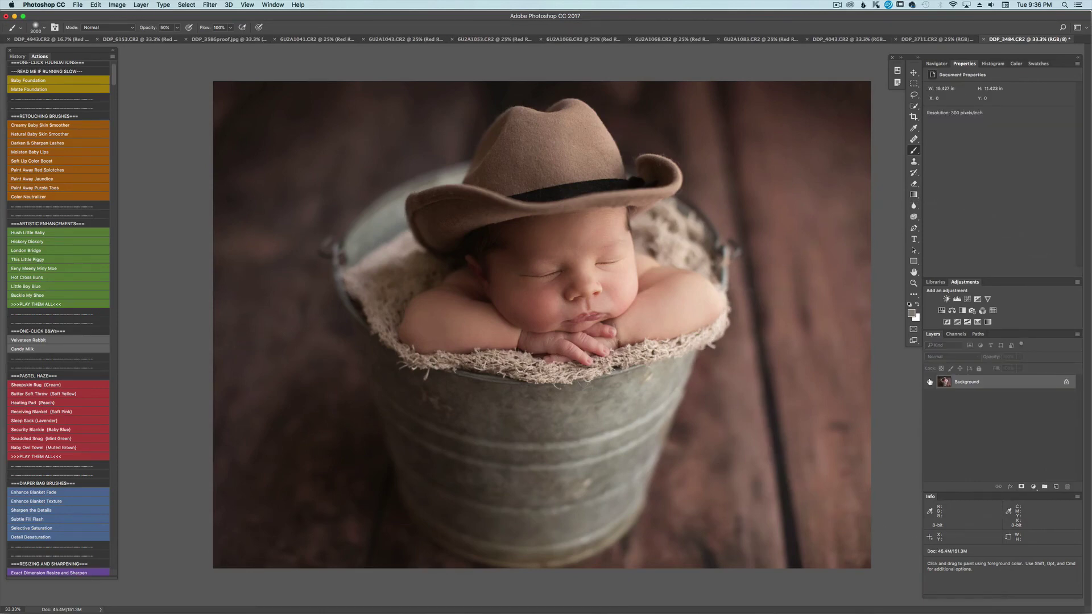
key(super+minus)
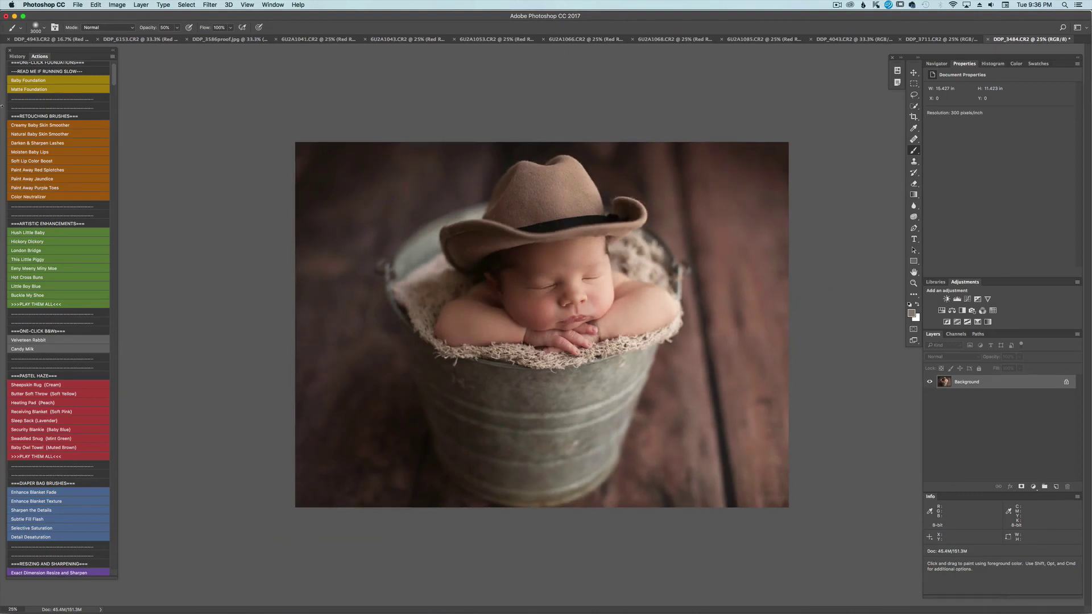
click(17, 56)
click(57, 68)
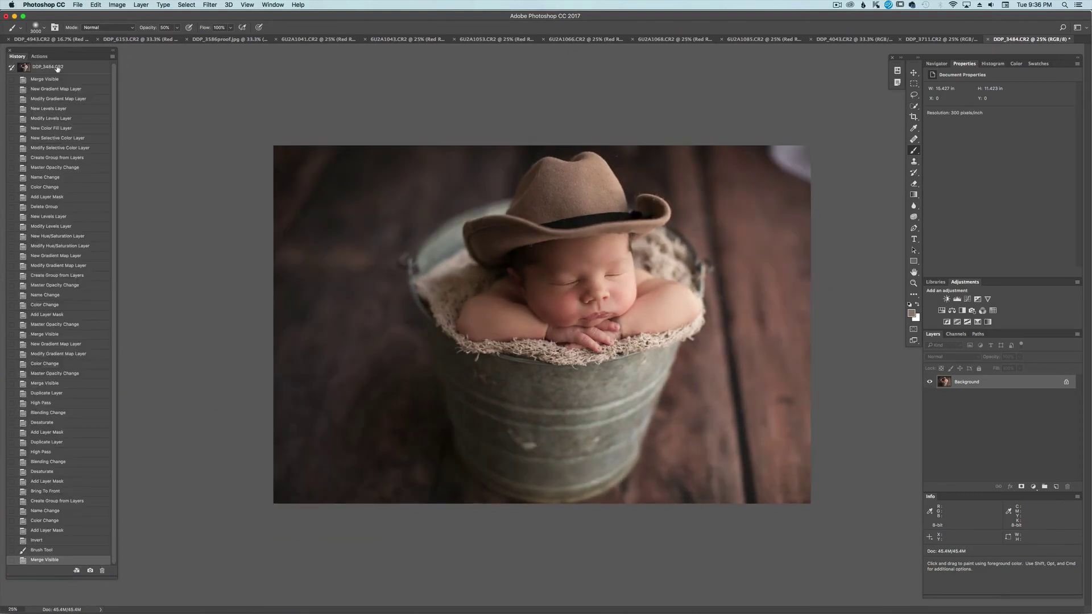
click(49, 560)
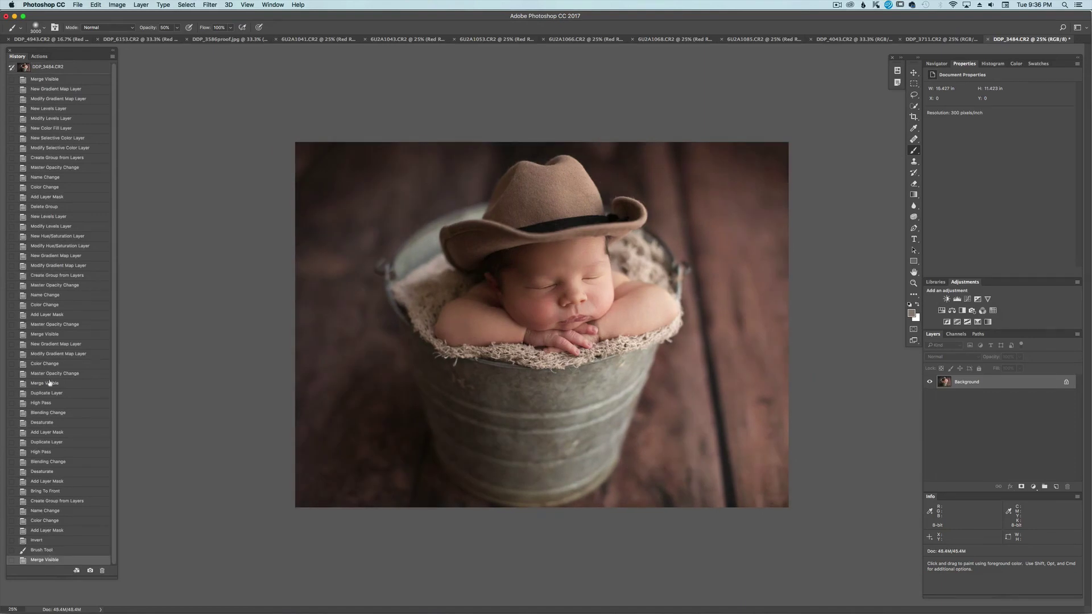
click(40, 56)
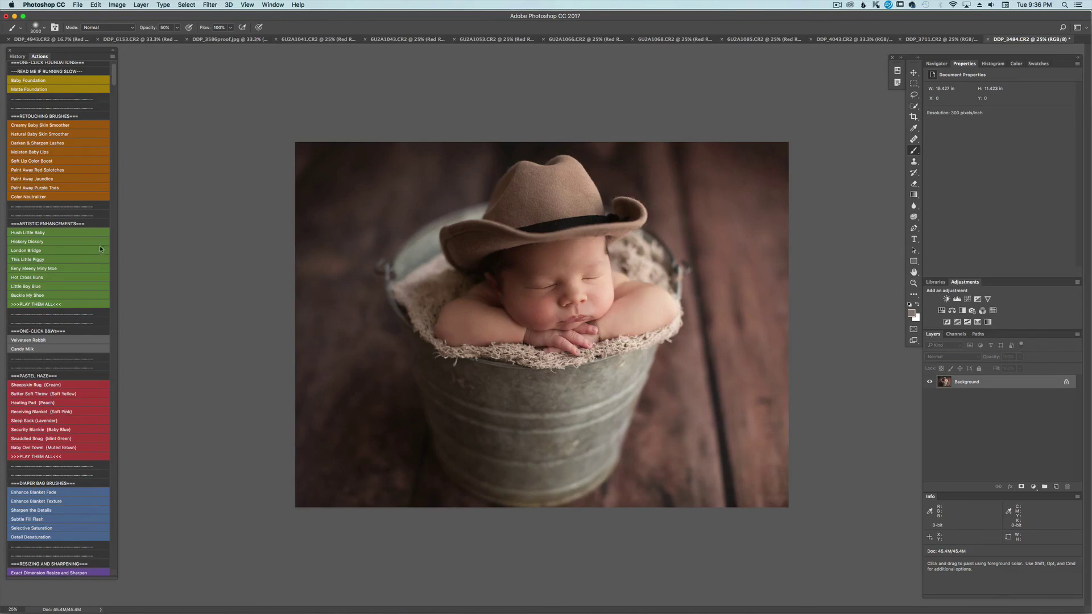
Apply the Candy Milk conversion and set the Milk Midtones layer to 77% opacity
scroll(50, 429, down, 2)
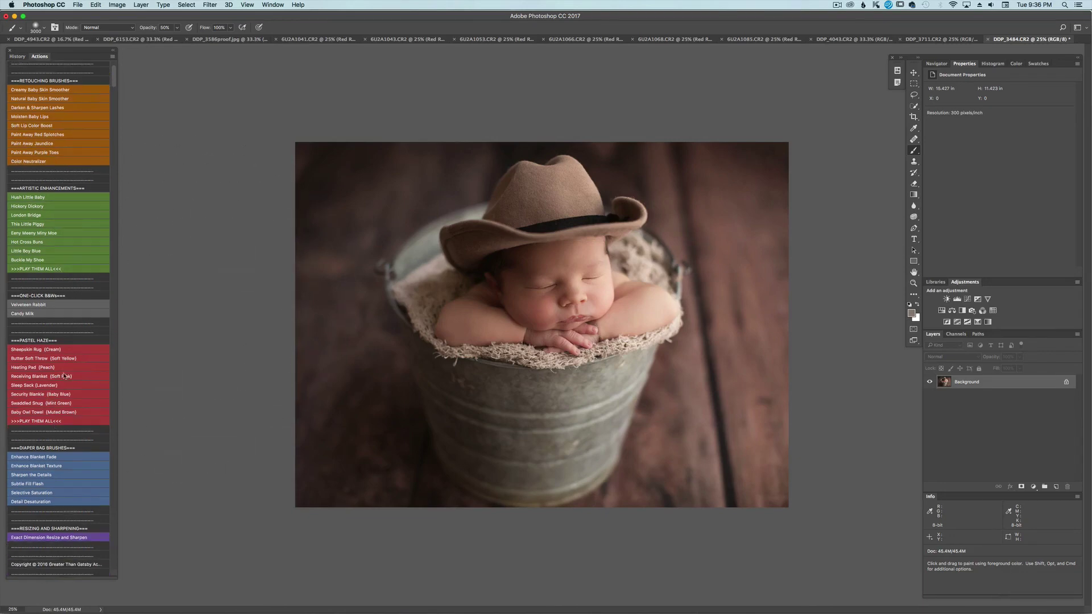
click(28, 315)
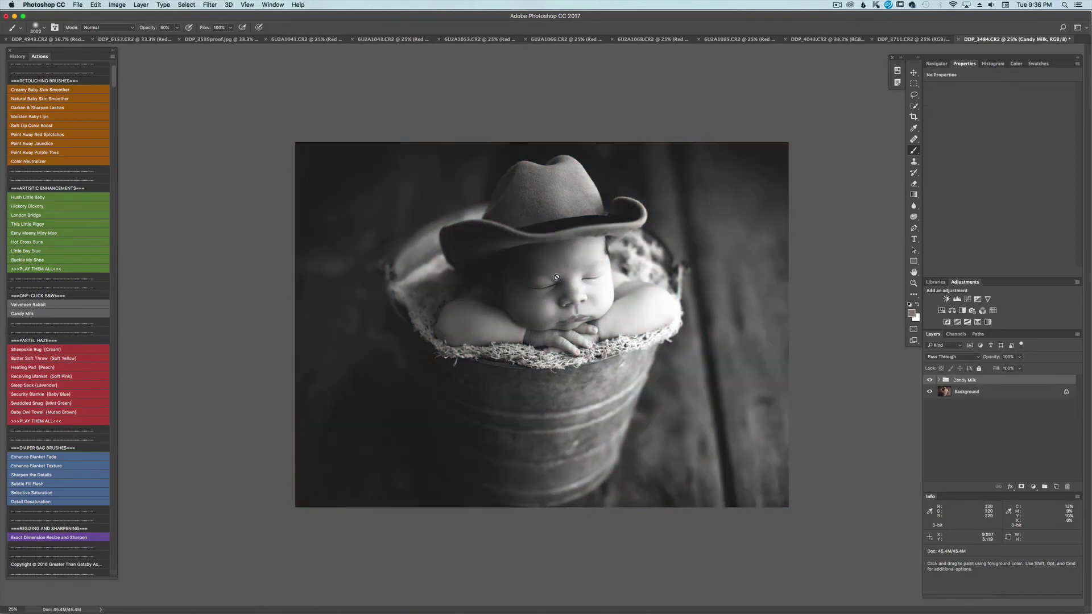
click(938, 380)
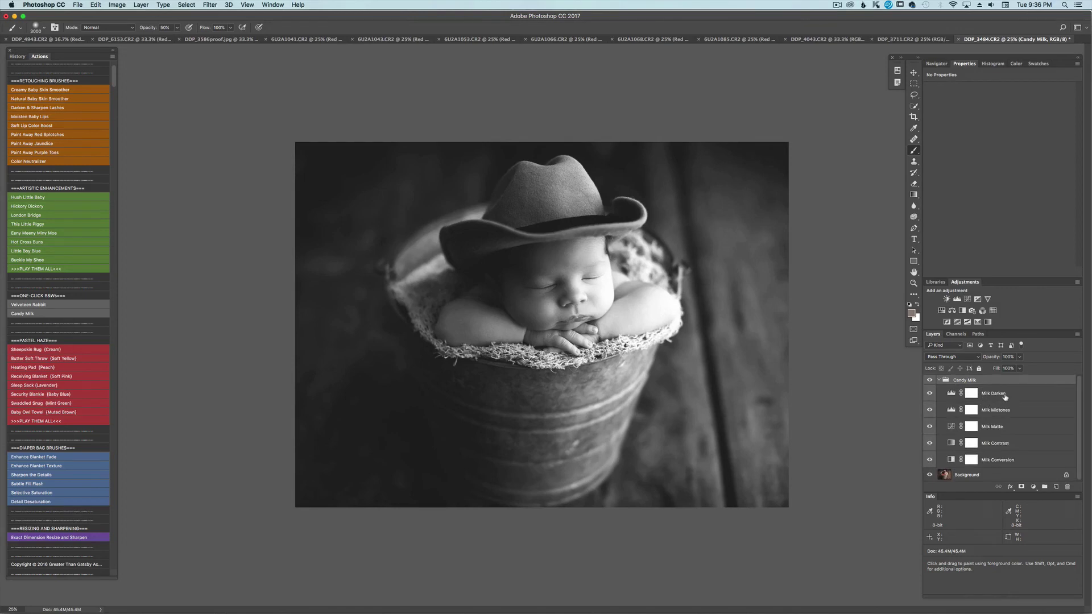
click(1001, 398)
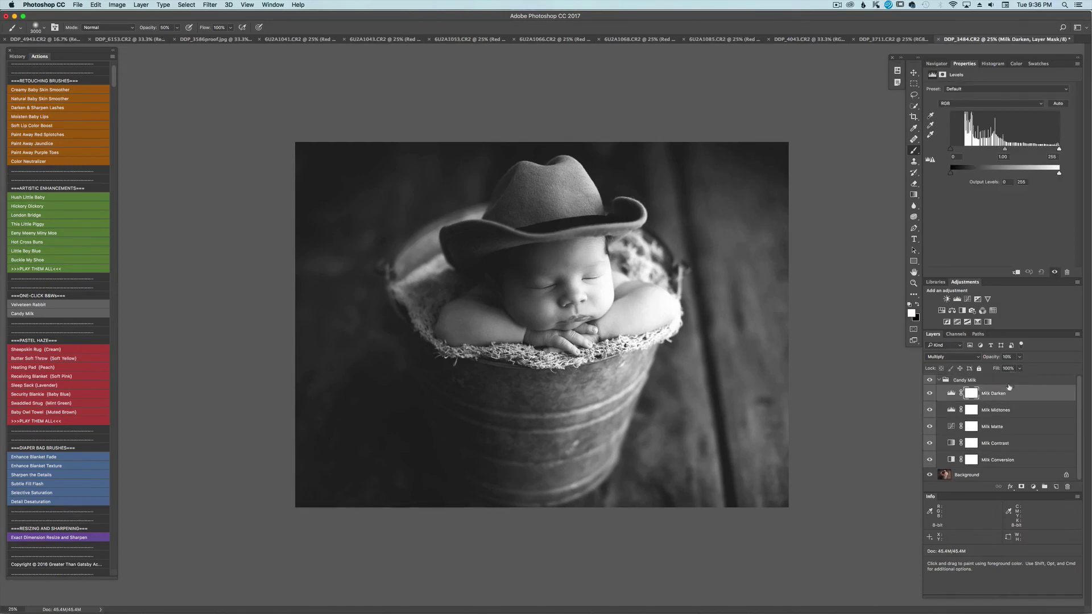
click(1000, 408)
click(1019, 357)
mouse_move(1020, 370)
mouse_down()
mouse_move(1006, 369)
mouse_move(1023, 370)
mouse_up()
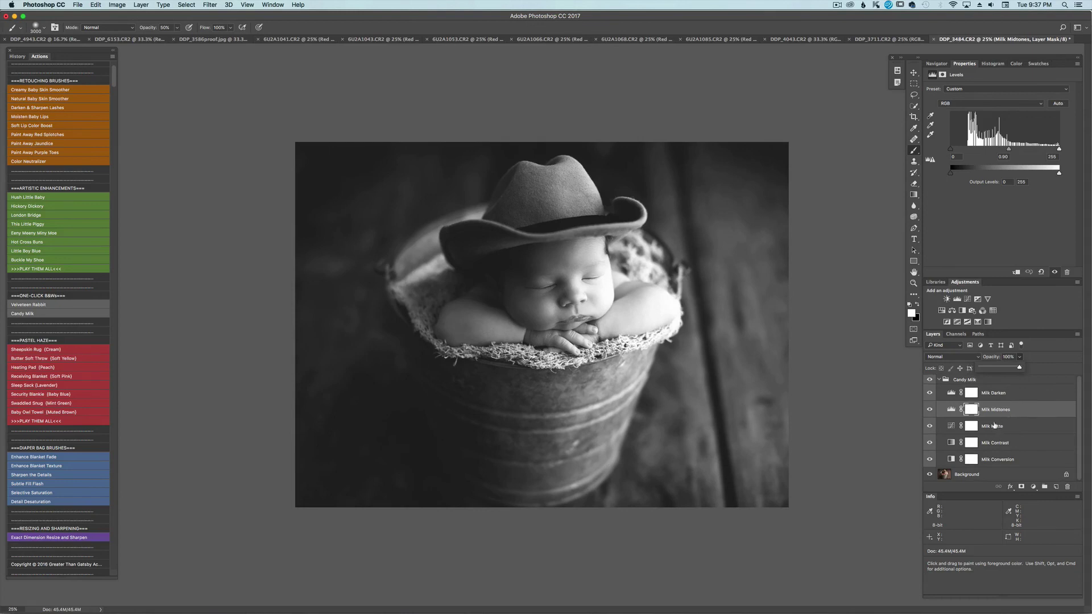
Try Milk Matte at 76%, restore it to 100%, then flatten into the Background layer
click(949, 427)
click(1020, 357)
drag(1023, 370, 1011, 370)
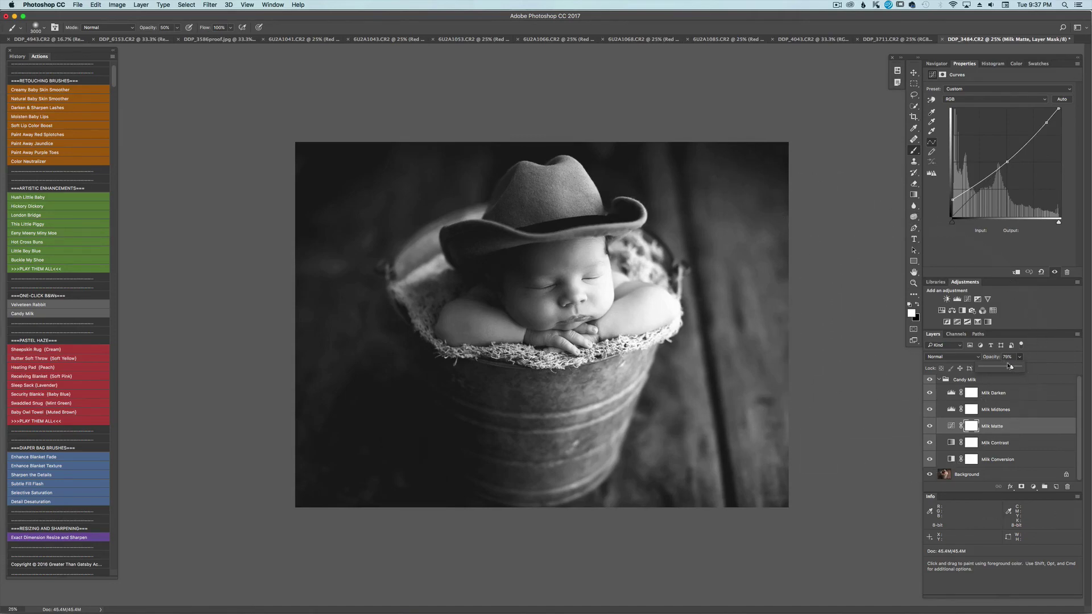
drag(1009, 366, 1021, 369)
key(super+minus)
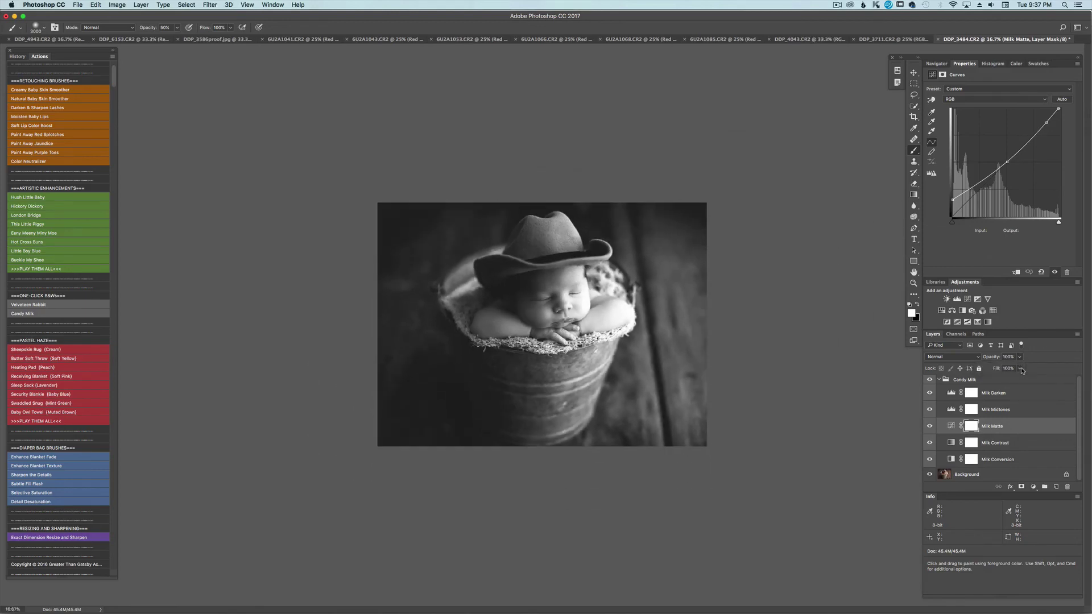
key(super+shift+e)
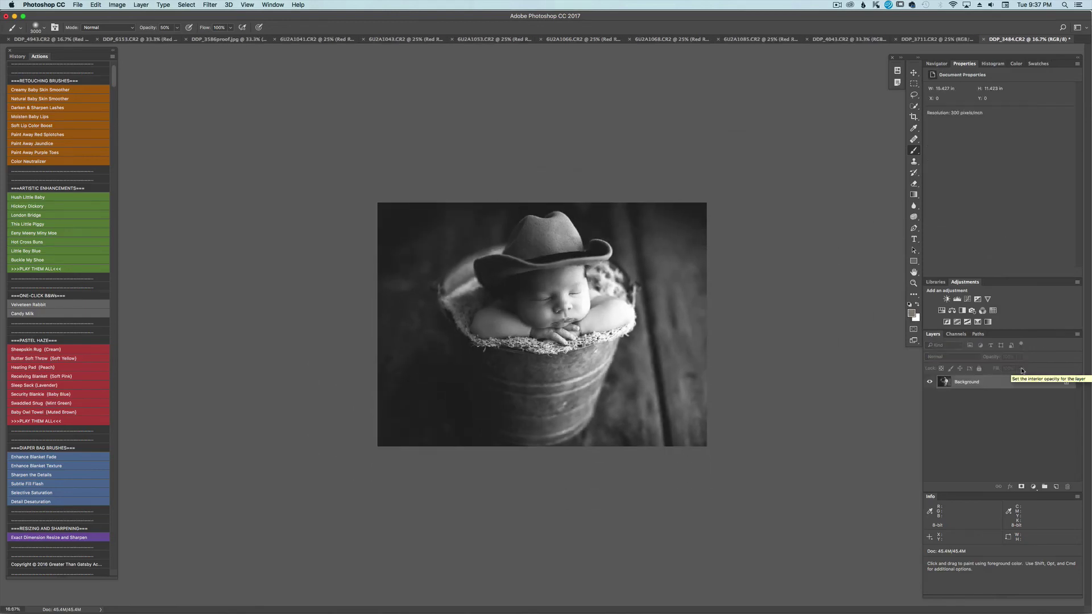